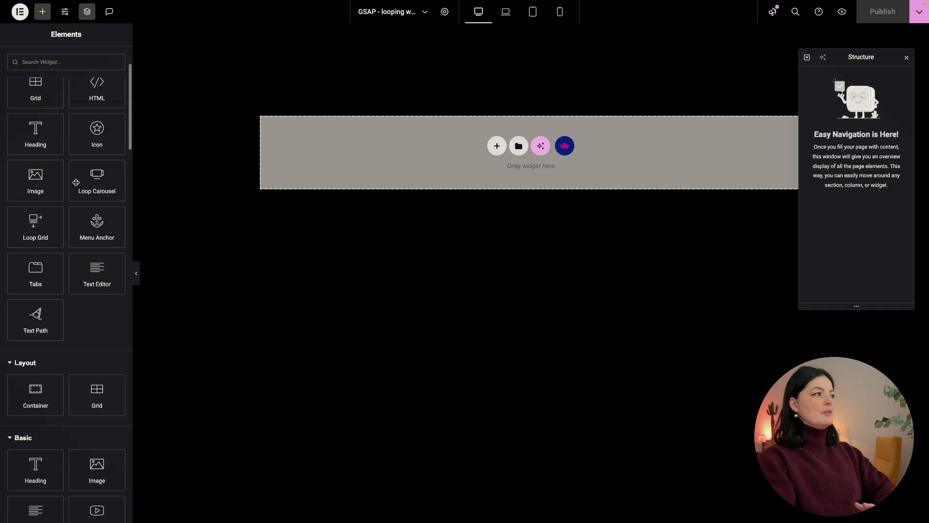
# Step: Add a container set to Full Width with a 100 vh minimum height
pyautogui.click(95, 140)
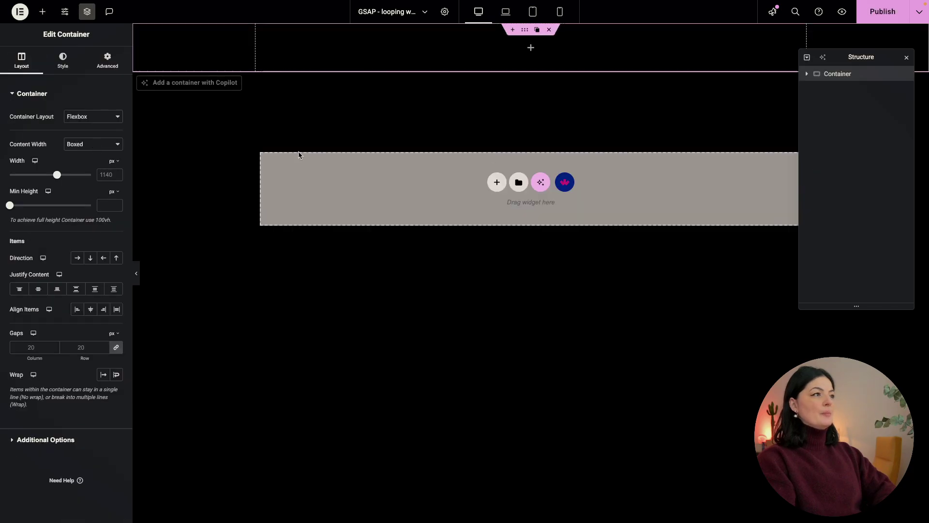
pyautogui.click(91, 150)
pyautogui.click(92, 155)
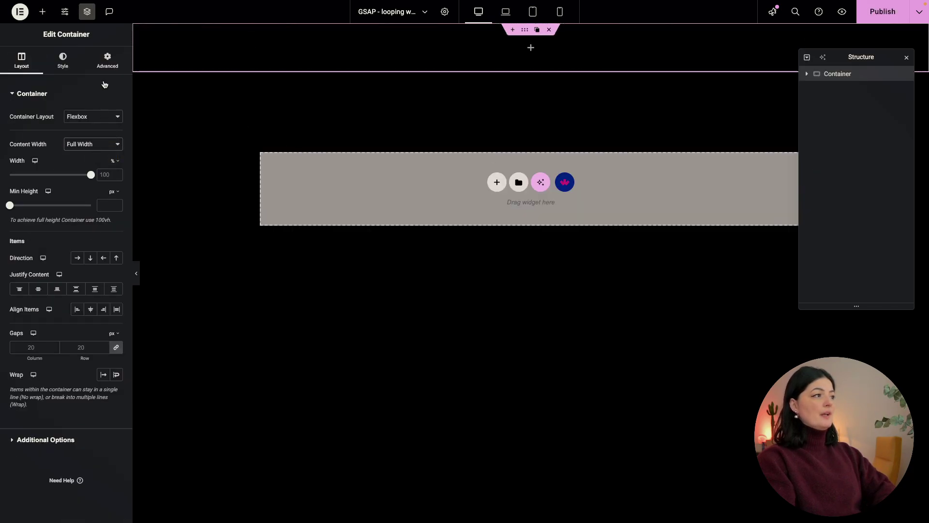
pyautogui.click(113, 192)
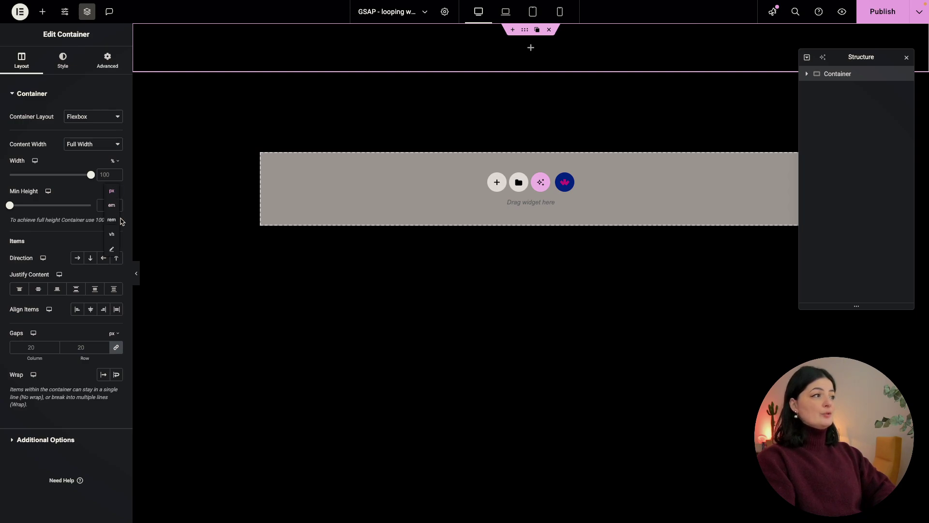
pyautogui.click(113, 236)
pyautogui.click(105, 205)
pyautogui.write('100')
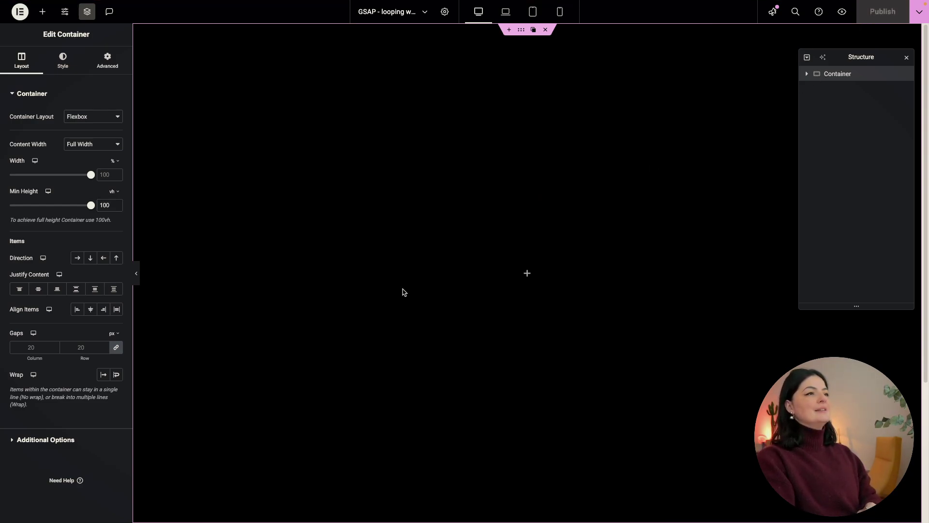
# Step: Give the container the CSS class 'clonable' and save the page
pyautogui.click(107, 61)
pyautogui.click(88, 352)
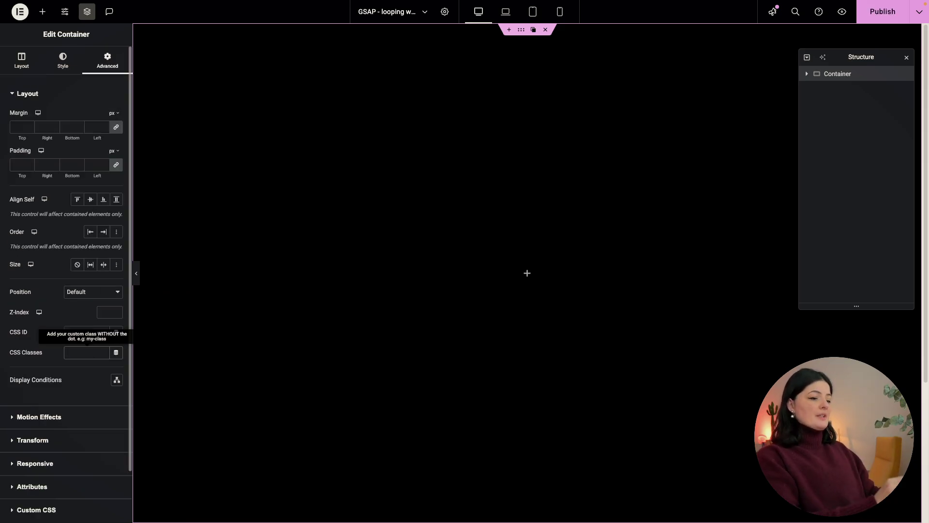
pyautogui.write('clonable')
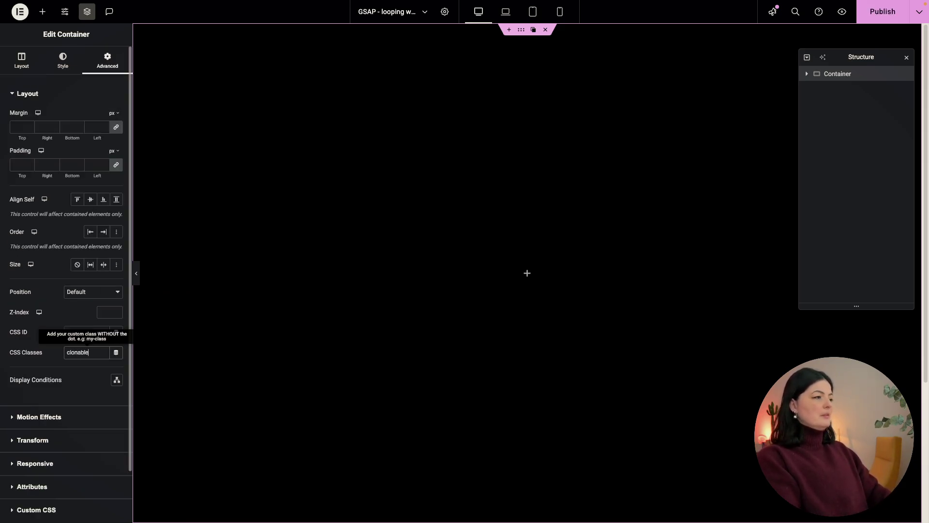
pyautogui.hotkey('ctrl', 's')
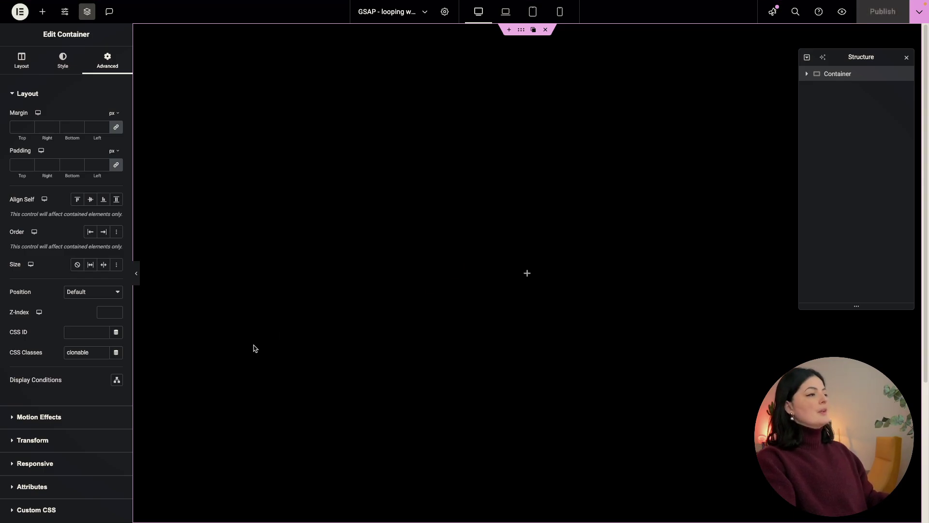
# Step: Nest a new container inside the full-height one and paste the outer container's style onto it
pyautogui.click(43, 11)
pyautogui.moveTo(107, 151); pyautogui.dragTo(765, 114)
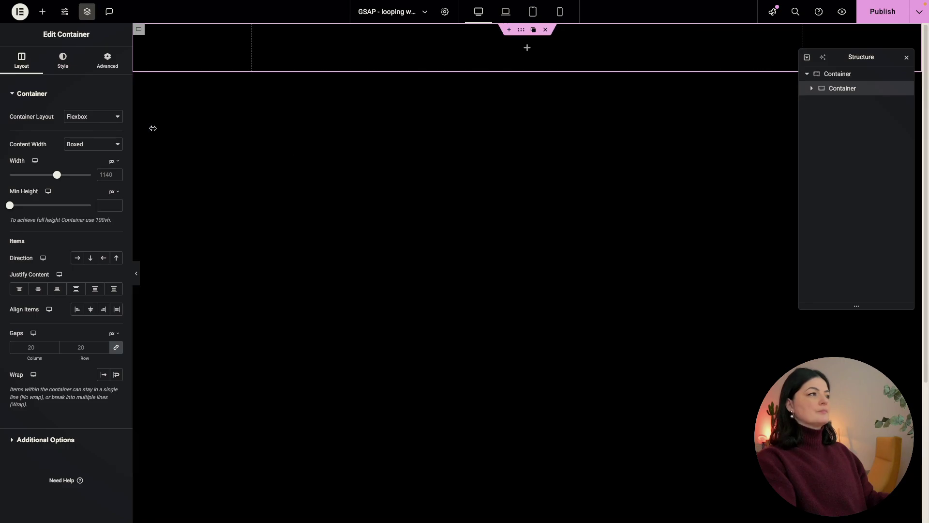
pyautogui.rightClick(821, 73)
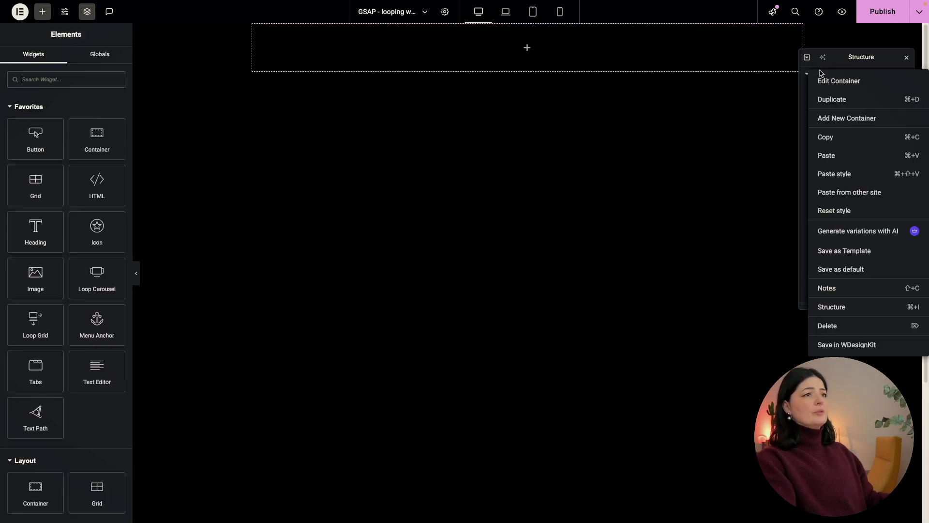
pyautogui.click(834, 137)
pyautogui.click(832, 89)
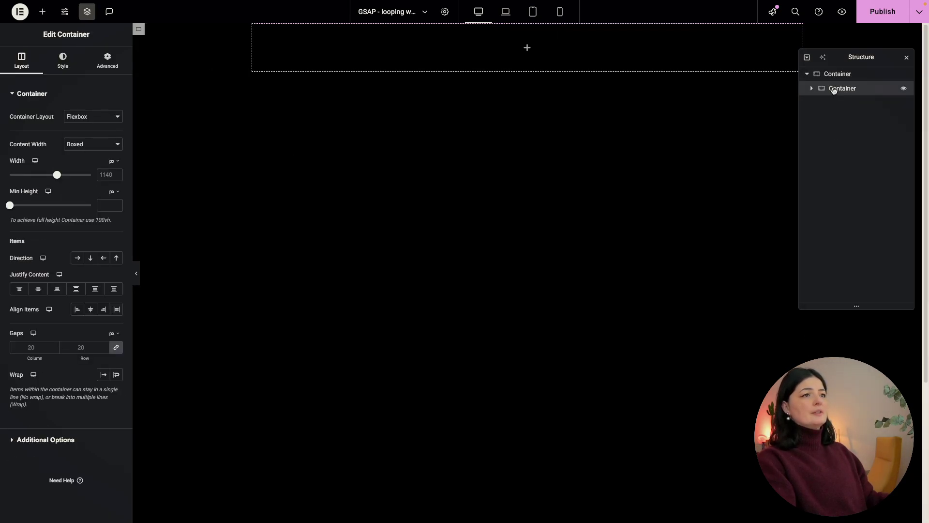
pyautogui.rightClick(831, 88)
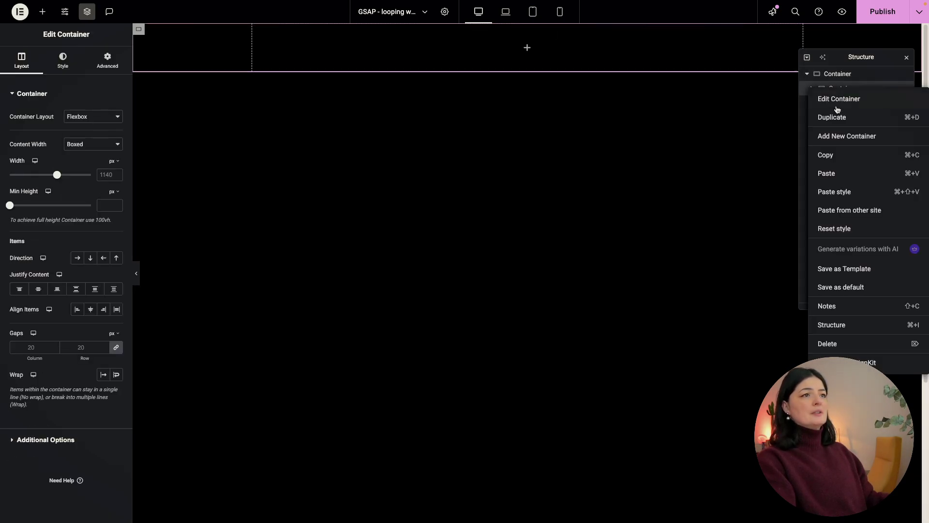
pyautogui.click(838, 190)
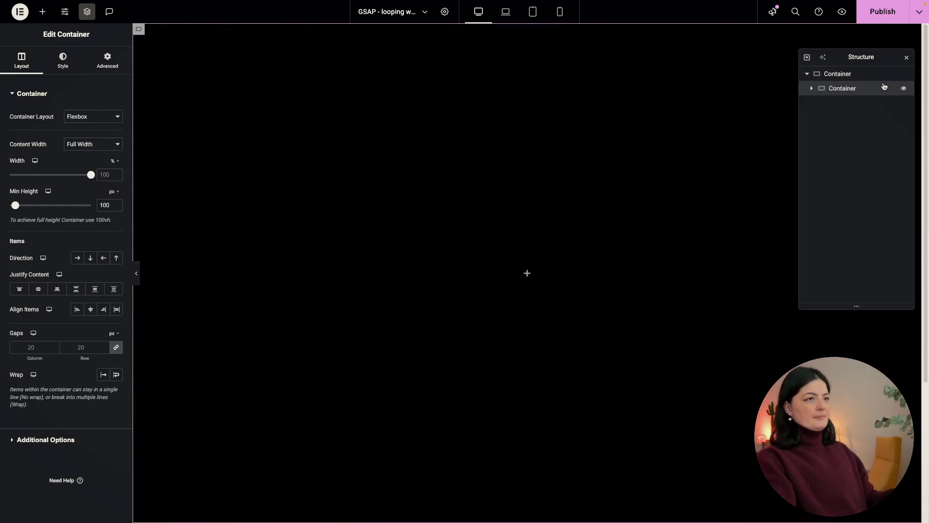
# Step: Replace the inner container's 'clonable' class with 'looping-words'
pyautogui.click(107, 60)
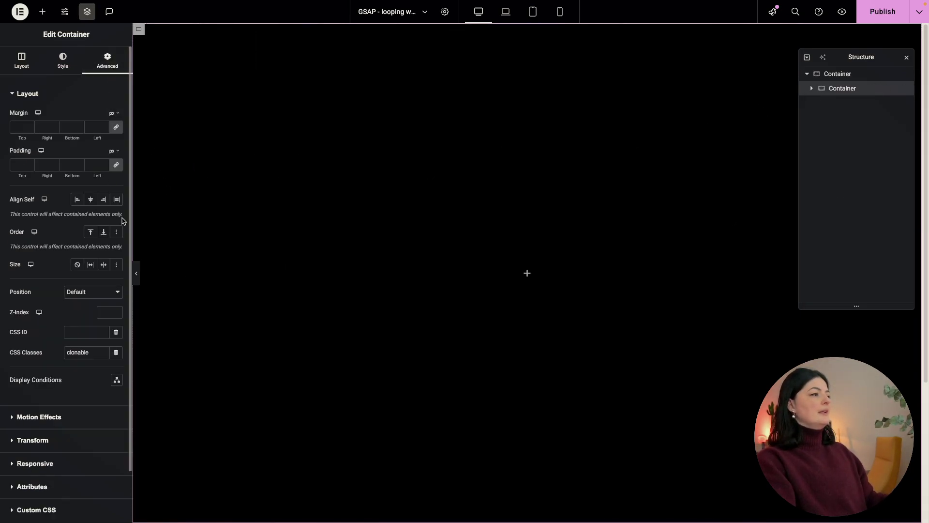
pyautogui.doubleClick(84, 349)
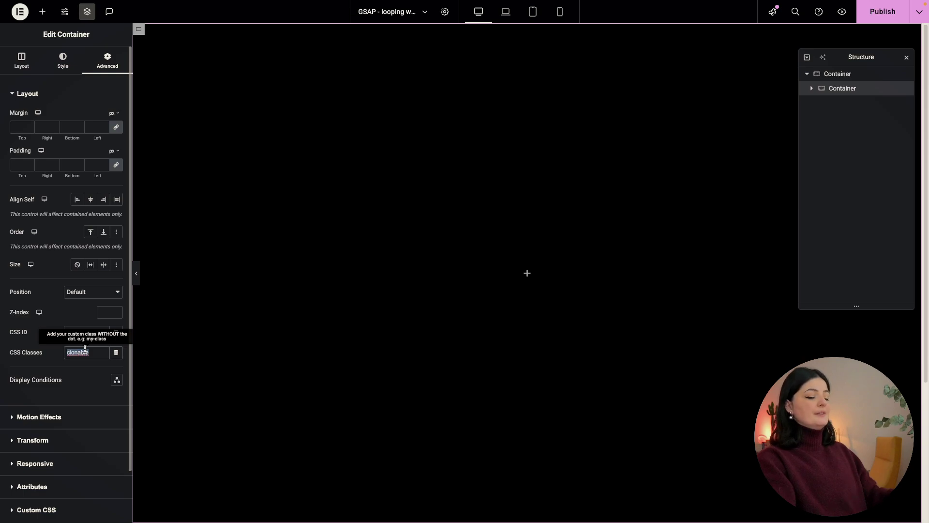
pyautogui.press('BackSpace')
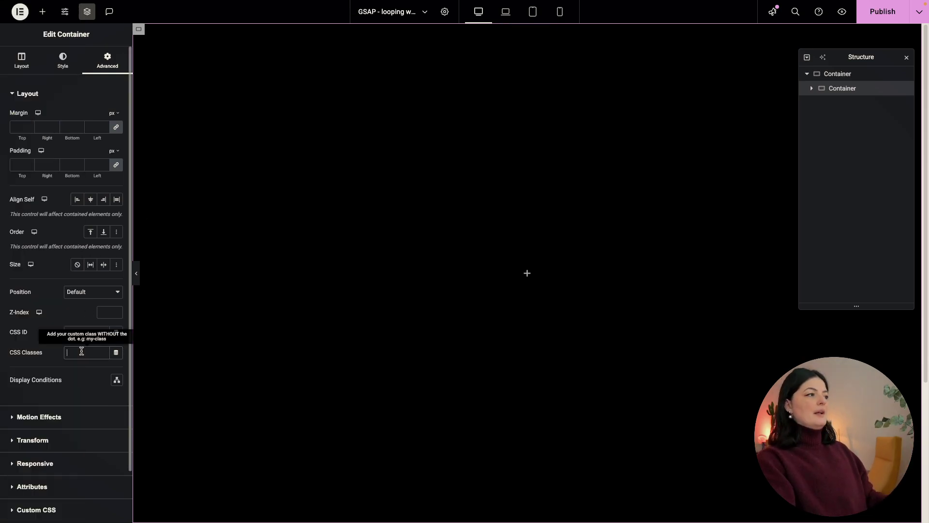
pyautogui.write('looping-words')
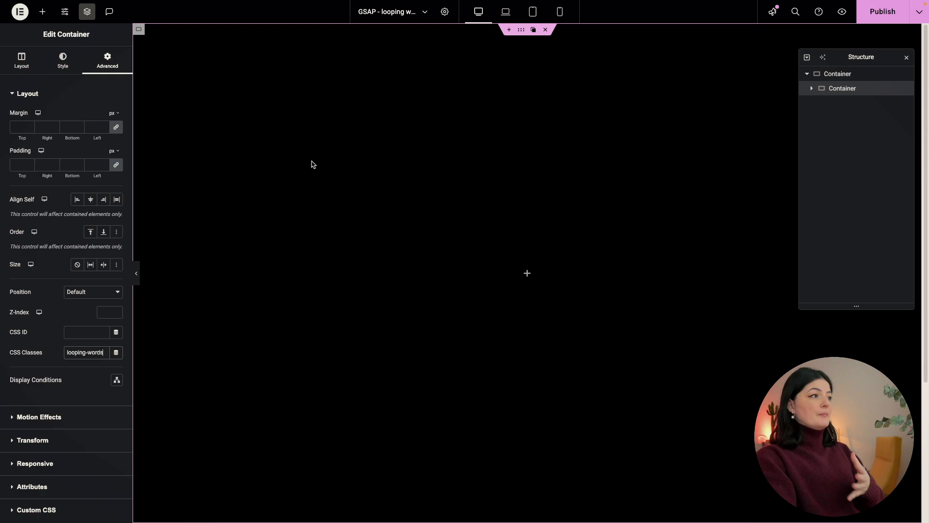
# Step: Duplicate the looping-words container, nest the copy inside it, give it a longer looping-words class, and save
pyautogui.rightClick(843, 89)
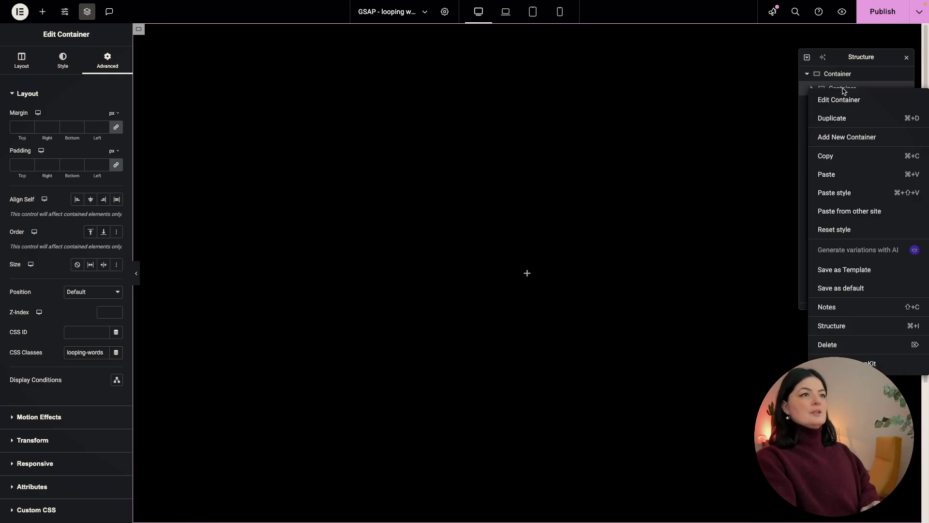
pyautogui.click(854, 127)
pyautogui.click(812, 88)
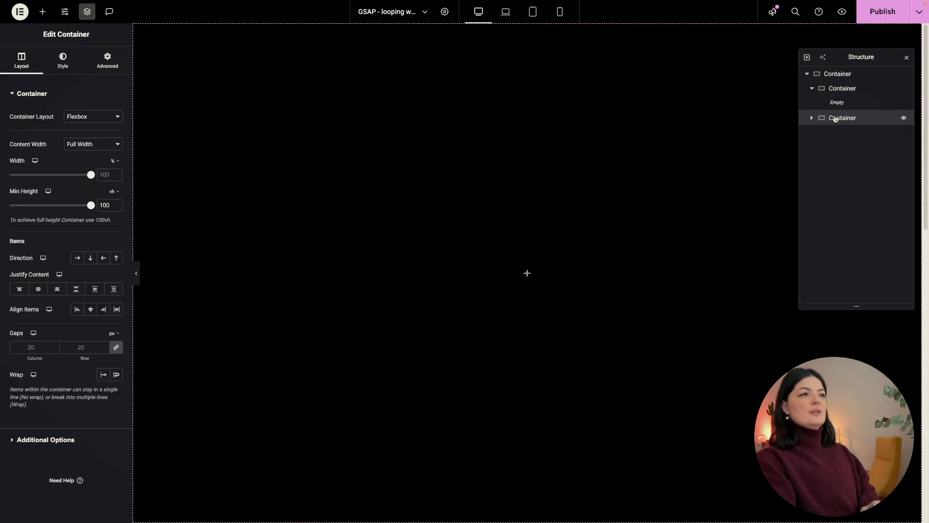
pyautogui.moveTo(835, 119); pyautogui.dragTo(840, 105)
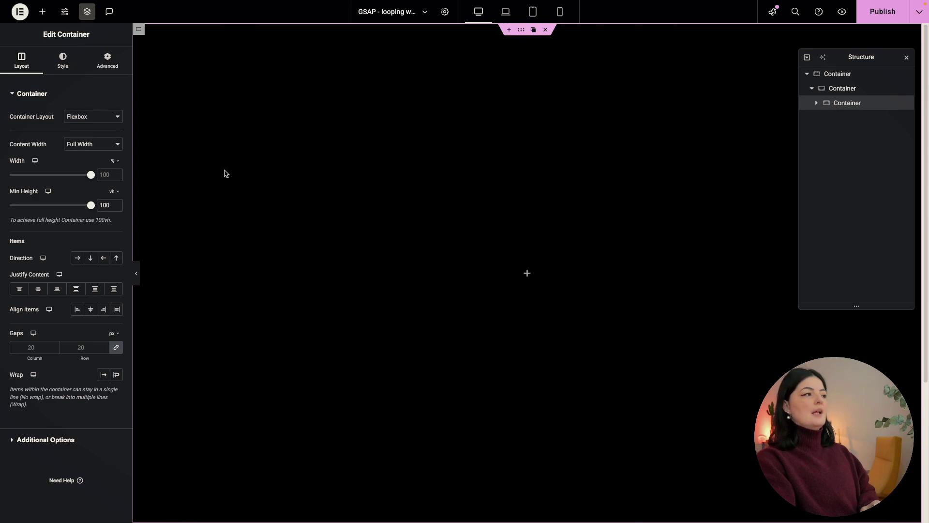
pyautogui.click(107, 60)
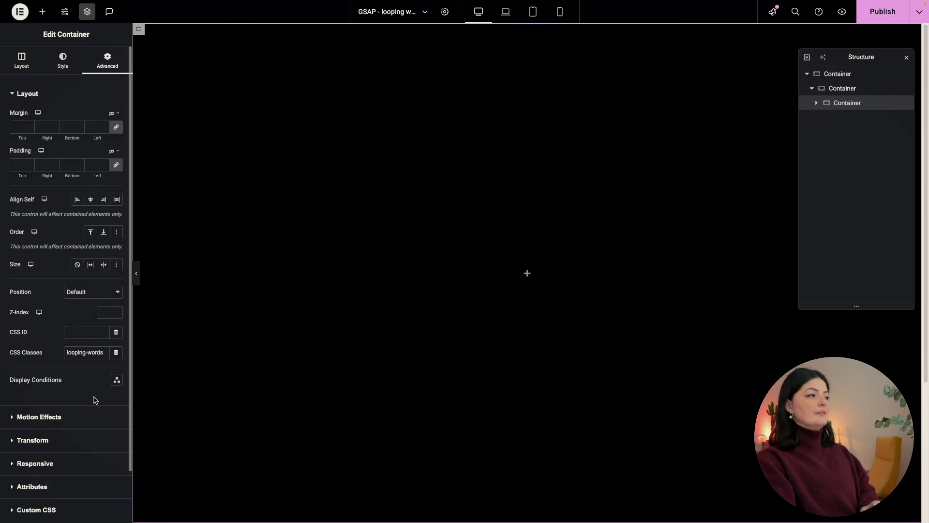
pyautogui.tripleClick(86, 355)
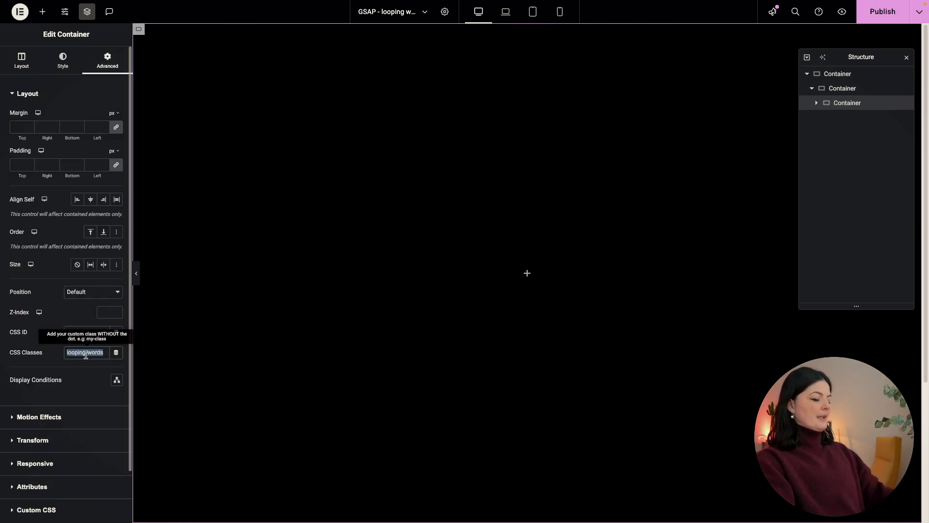
pyautogui.write('looping-words__containers')
pyautogui.hotkey('ctrl', 's')
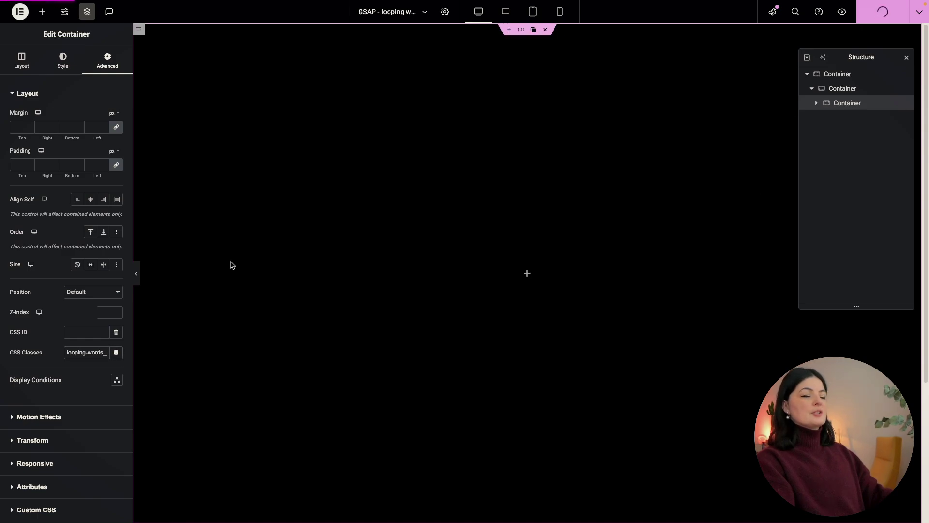
# Step: Duplicate the third container and change the copy's CSS class to 'list'
pyautogui.rightClick(842, 104)
pyautogui.click(845, 121)
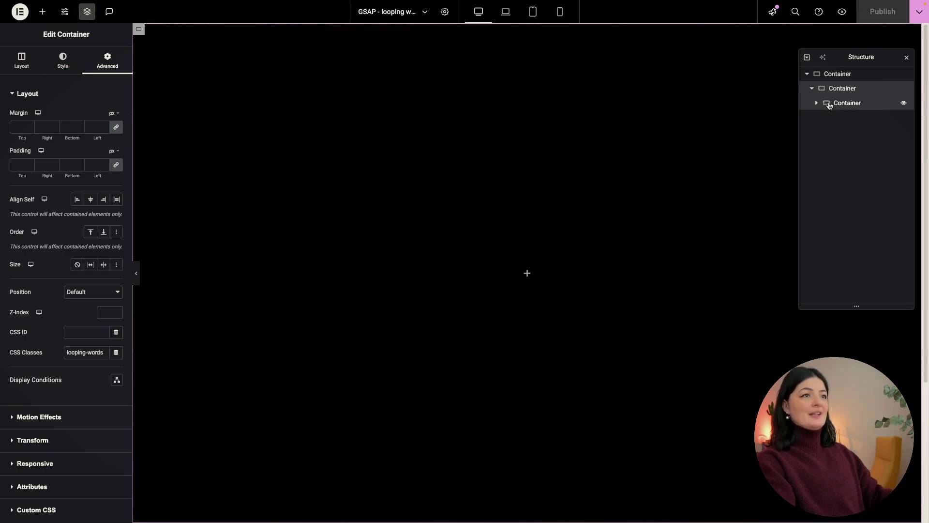
pyautogui.rightClick(830, 103)
pyautogui.click(833, 132)
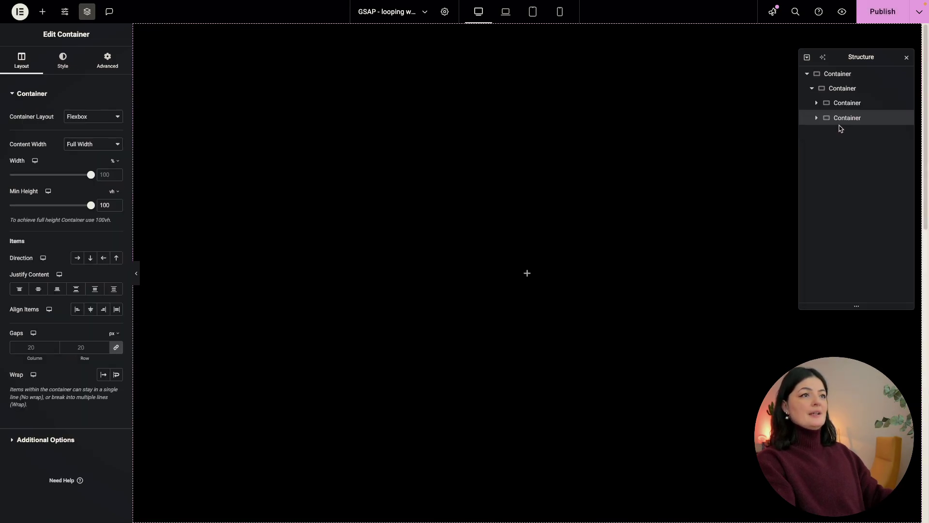
pyautogui.click(106, 63)
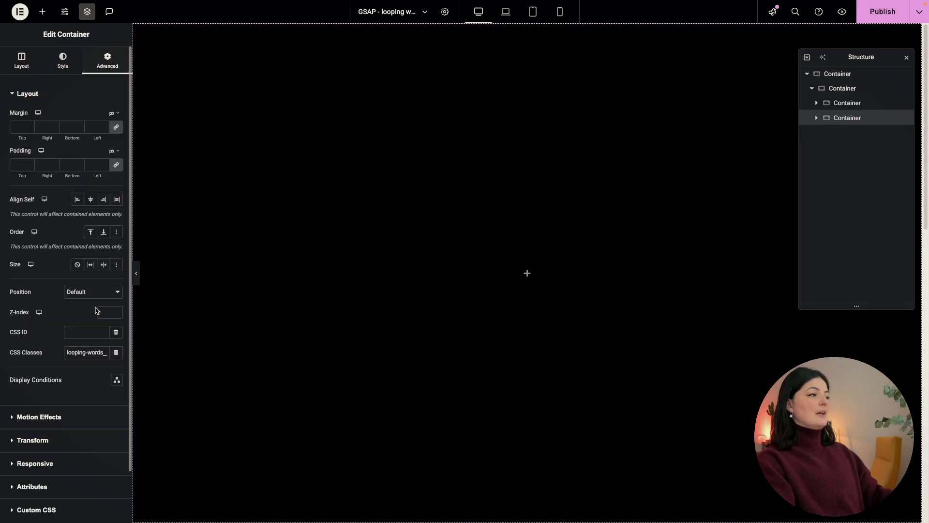
pyautogui.doubleClick(85, 352)
pyautogui.write('loi')
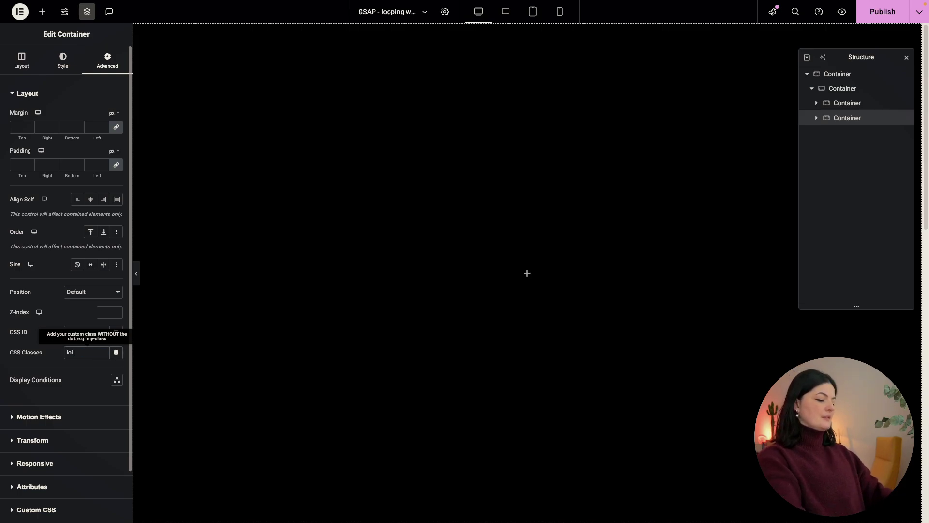
pyautogui.press('BackSpace')
pyautogui.write('ist')
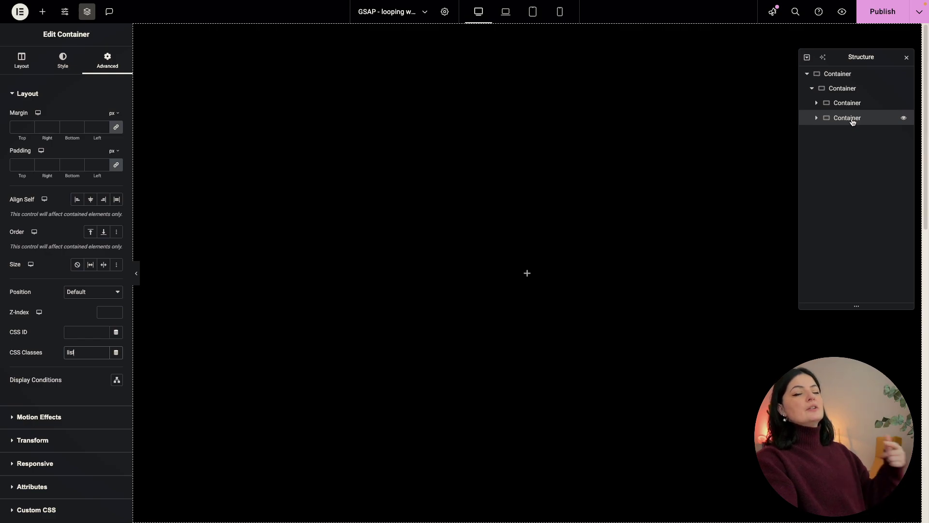
# Step: Add a Heading widget to the empty container with its HTML tag set to p
pyautogui.click(42, 12)
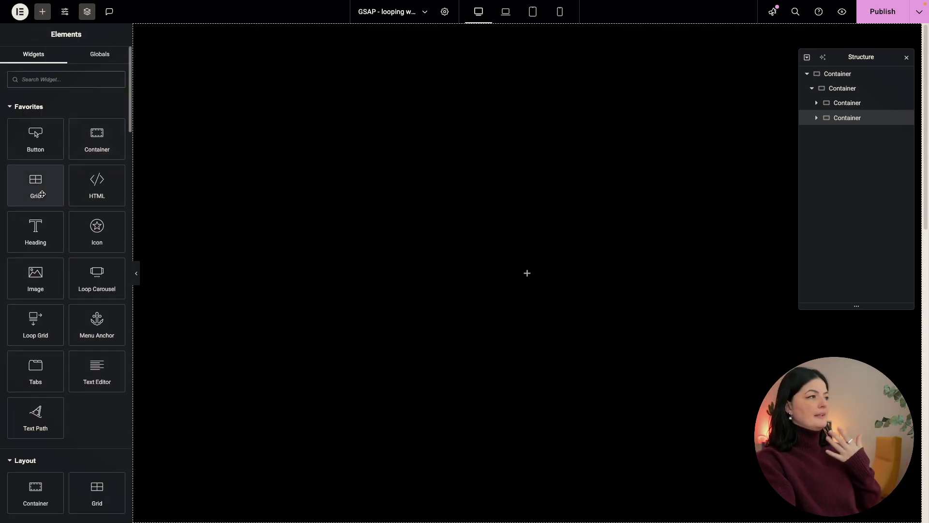
pyautogui.click(39, 234)
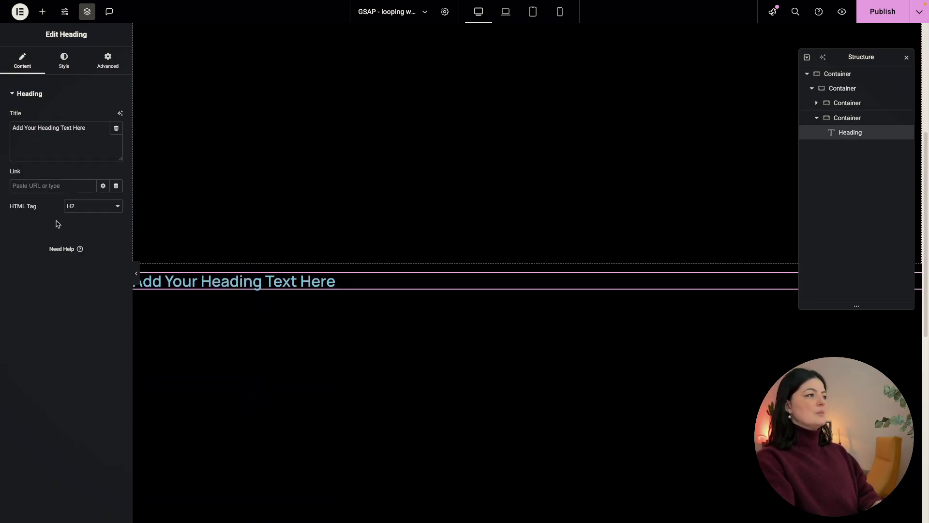
pyautogui.click(71, 210)
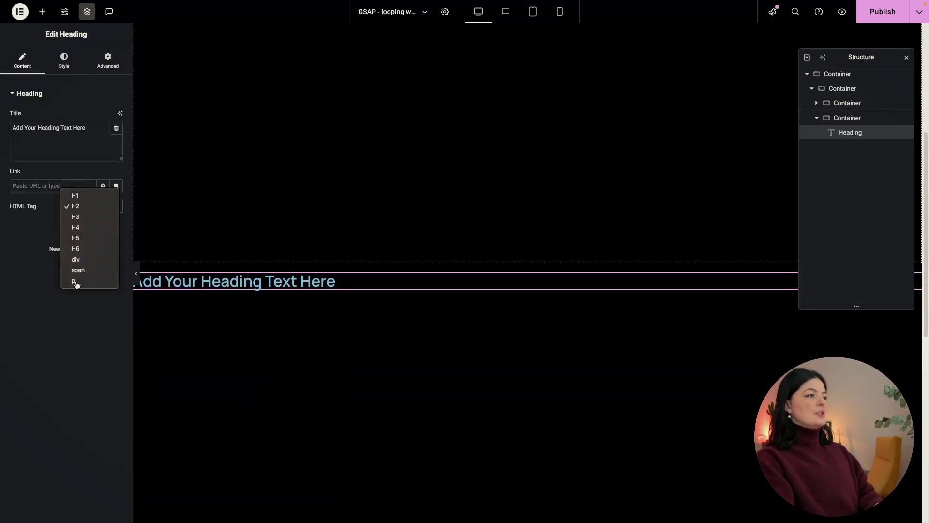
pyautogui.click(76, 282)
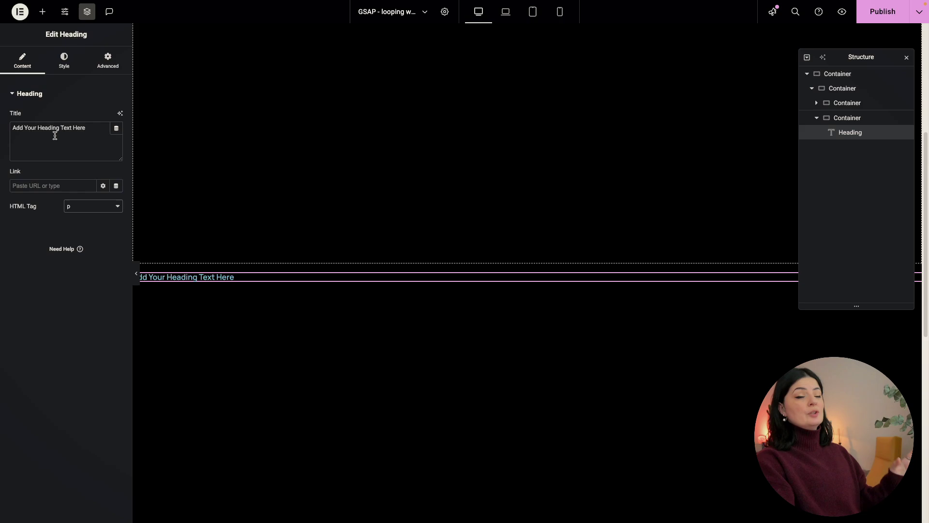
pyautogui.click(71, 207)
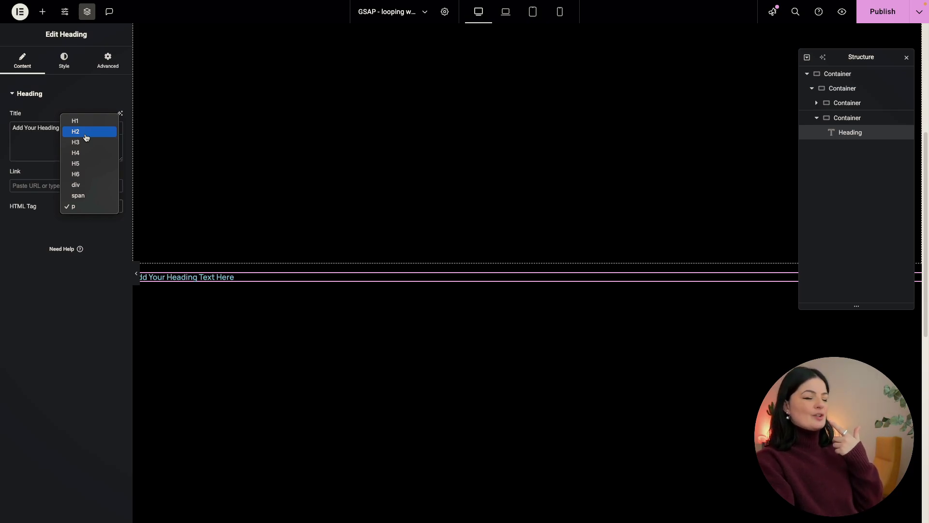
pyautogui.click(59, 321)
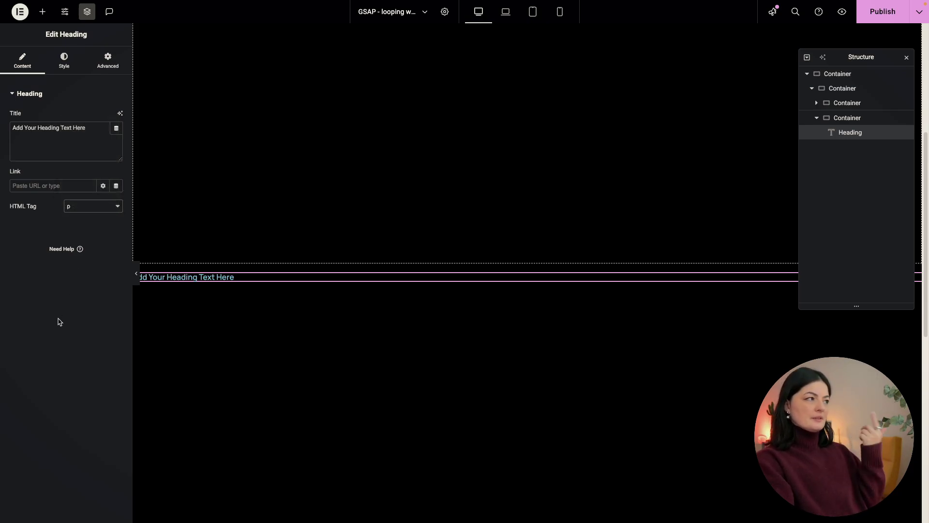
# Step: Title the heading 'GSAP' and give it the CSS class 'looping-words__p'
pyautogui.tripleClick(49, 128)
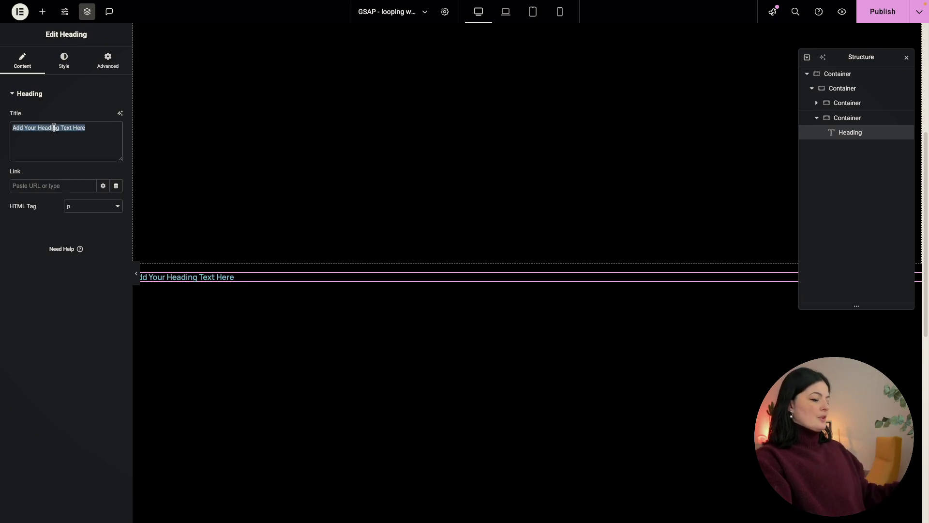
pyautogui.press('capslock')
pyautogui.write('GSAP')
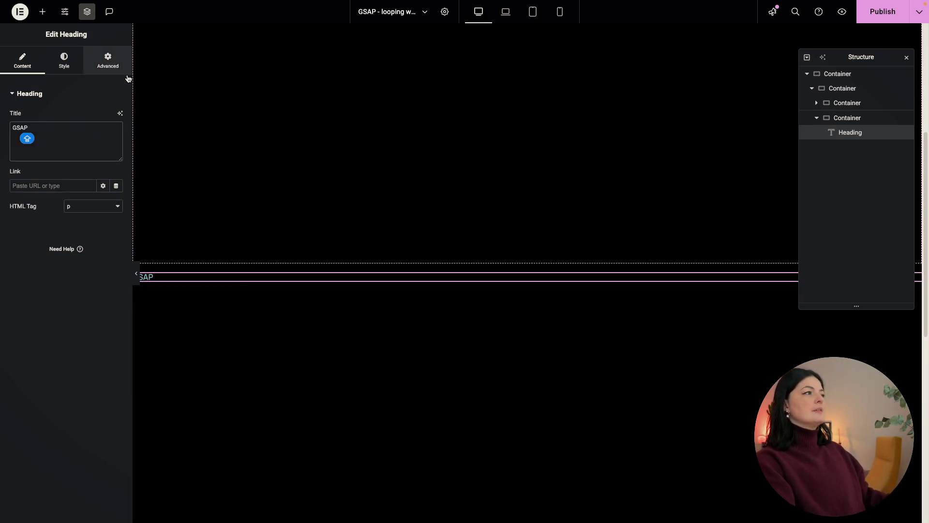
pyautogui.click(105, 62)
pyautogui.click(82, 372)
pyautogui.write('looping-words__p')
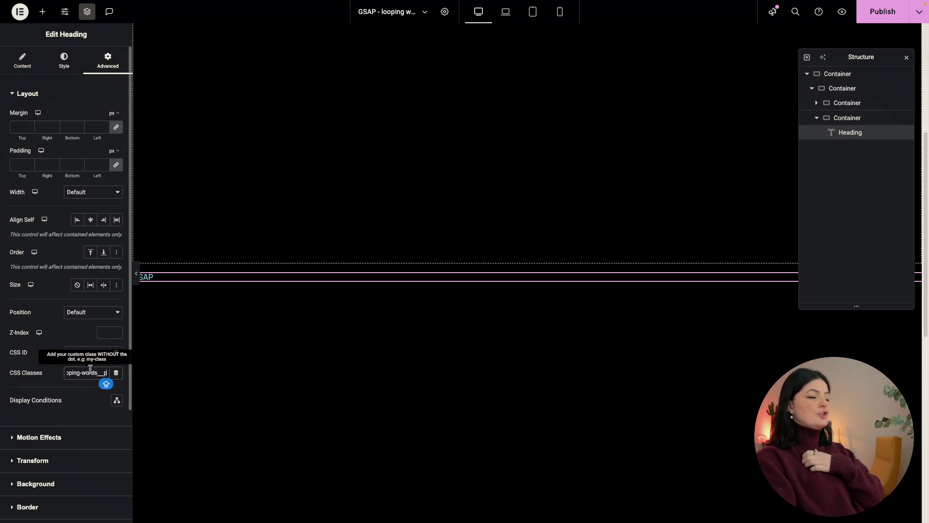
pyautogui.moveTo(131, 373); pyautogui.dragTo(180, 374)
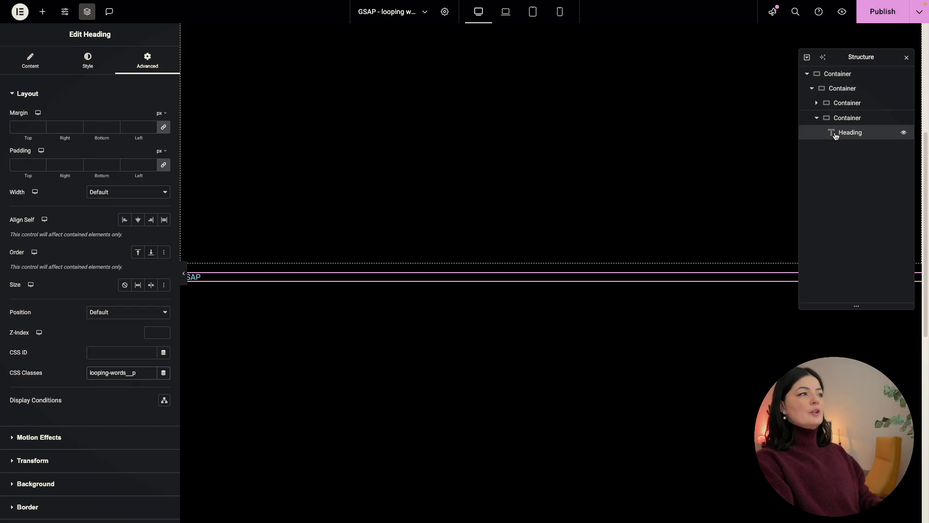
# Step: Set the GSAP heading to 12 rem font size with 600 weight and centre-align it
pyautogui.click(91, 63)
pyautogui.click(161, 145)
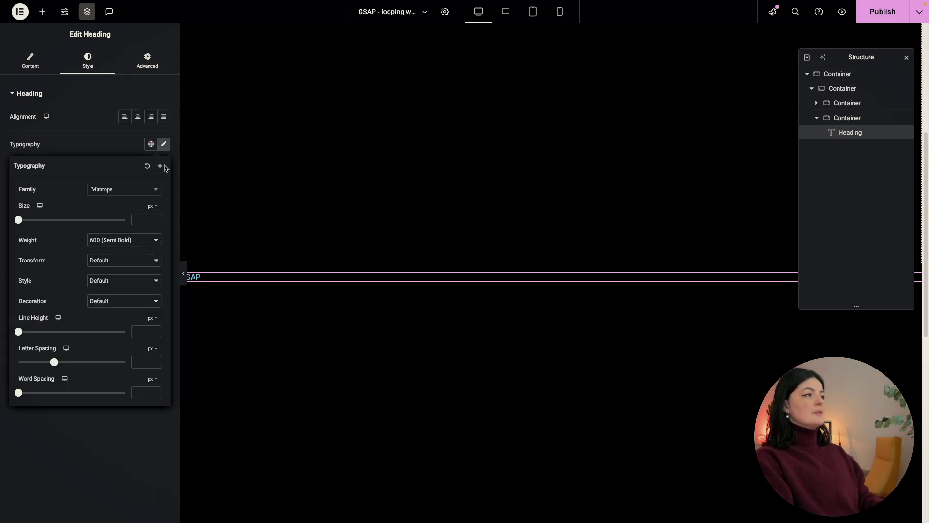
pyautogui.click(153, 206)
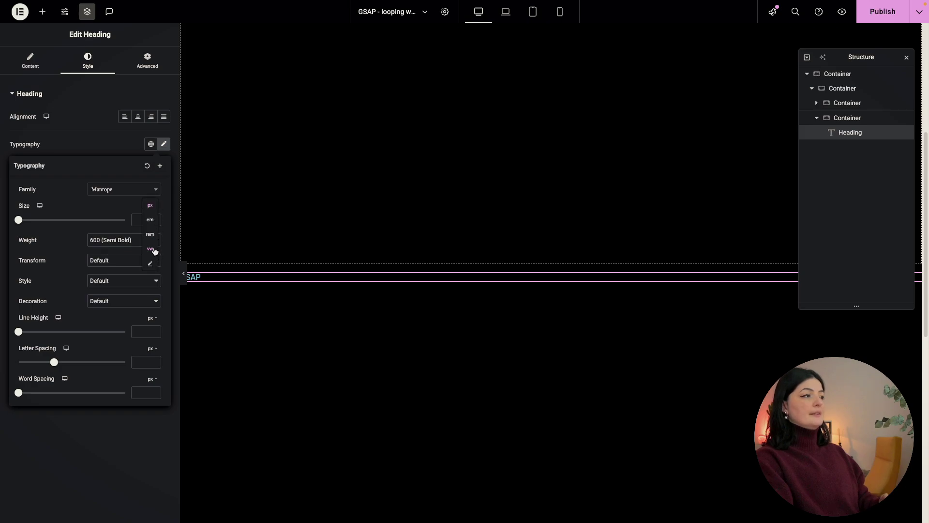
pyautogui.click(151, 233)
pyautogui.click(143, 220)
pyautogui.write('12')
pyautogui.click(145, 240)
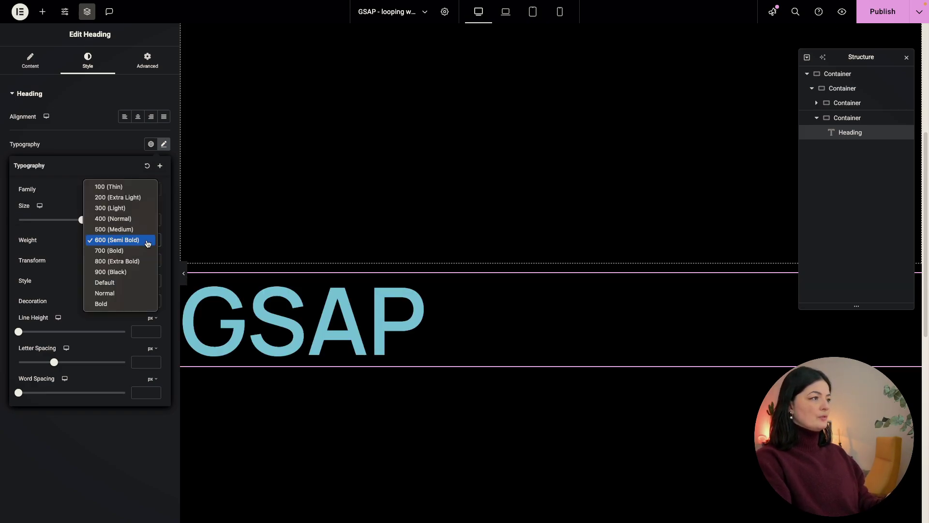
pyautogui.click(102, 368)
pyautogui.click(135, 442)
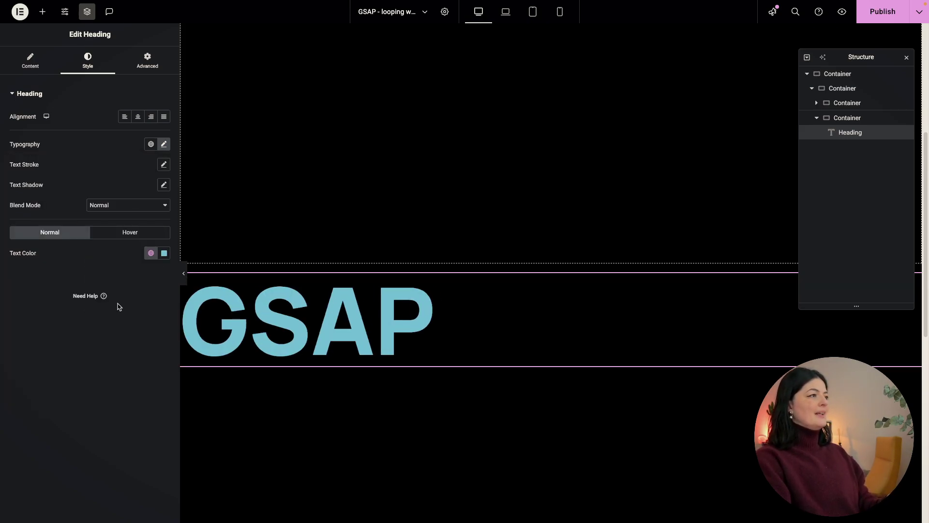
pyautogui.click(138, 117)
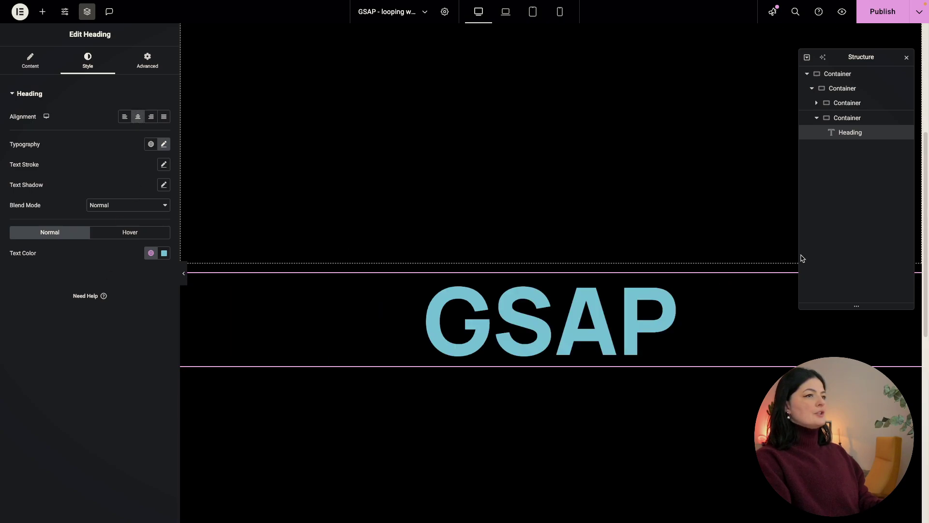
# Step: Duplicate the GSAP heading and retitle the copy 'LOOPING'
pyautogui.rightClick(855, 135)
pyautogui.click(852, 175)
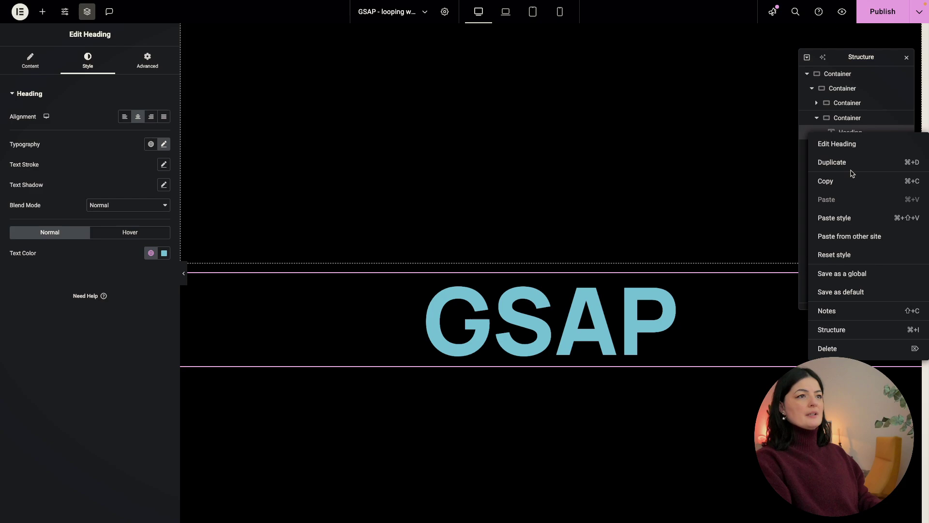
pyautogui.click(853, 174)
pyautogui.doubleClick(61, 127)
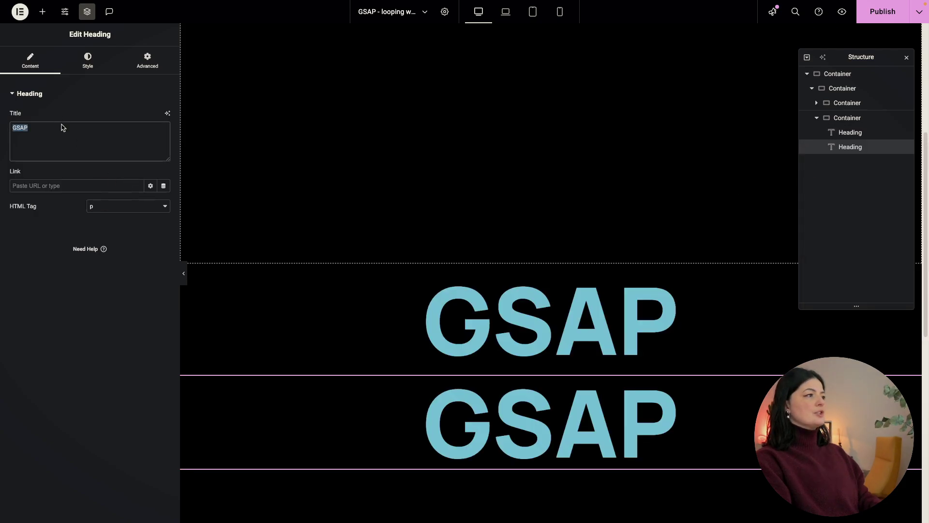
pyautogui.press('capslock')
pyautogui.write('M')
pyautogui.press('capslock')
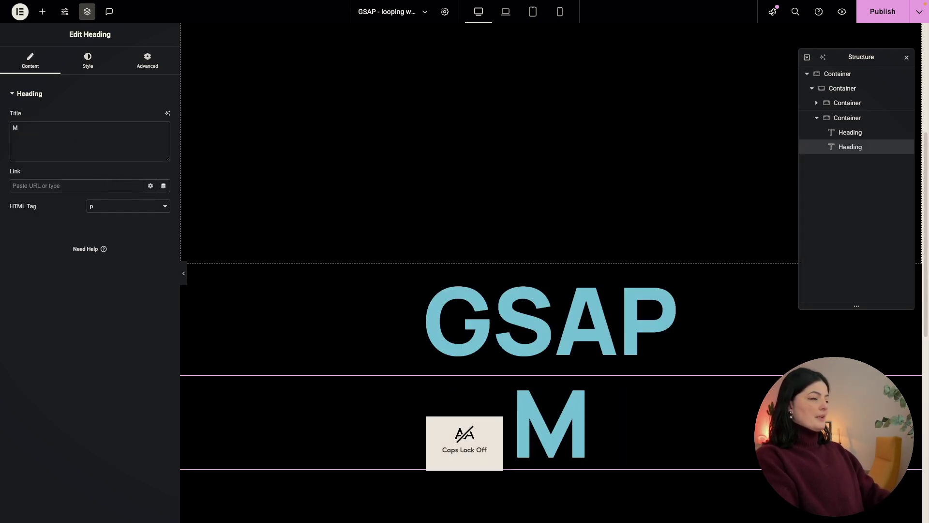
pyautogui.press('BackSpace')
pyautogui.write('loopin')
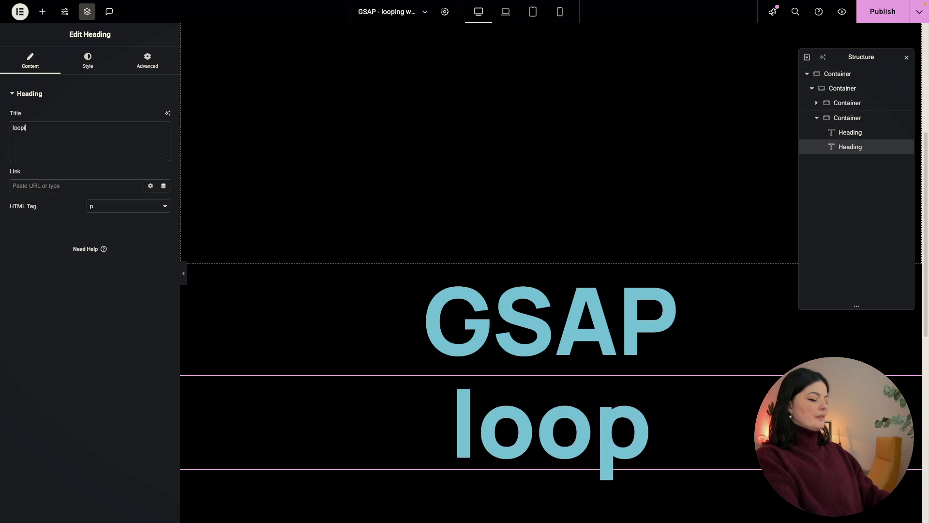
pyautogui.press('BackSpace')
pyautogui.press('BackSpace')
pyautogui.press('BackSpace')
pyautogui.press('BackSpace')
pyautogui.press('BackSpace')
pyautogui.press('BackSpace')
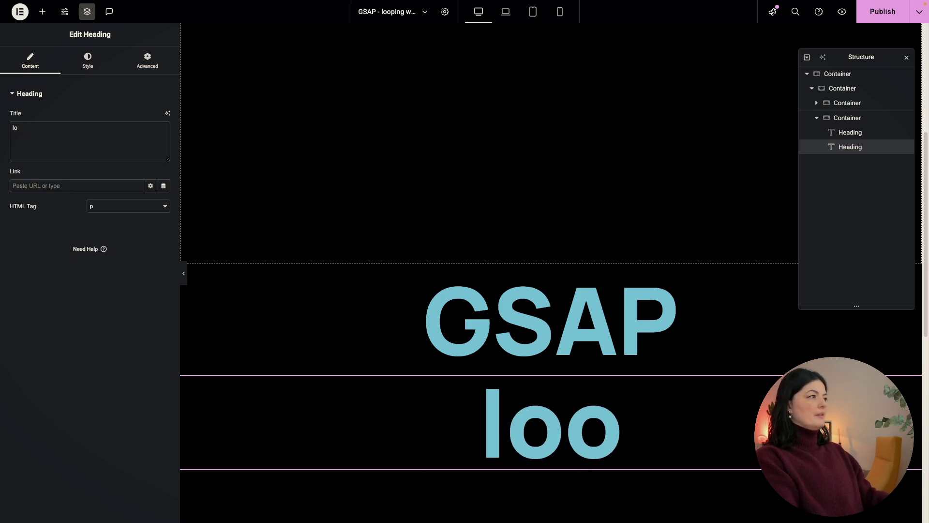
pyautogui.press('capslock')
pyautogui.write('LOOPING')
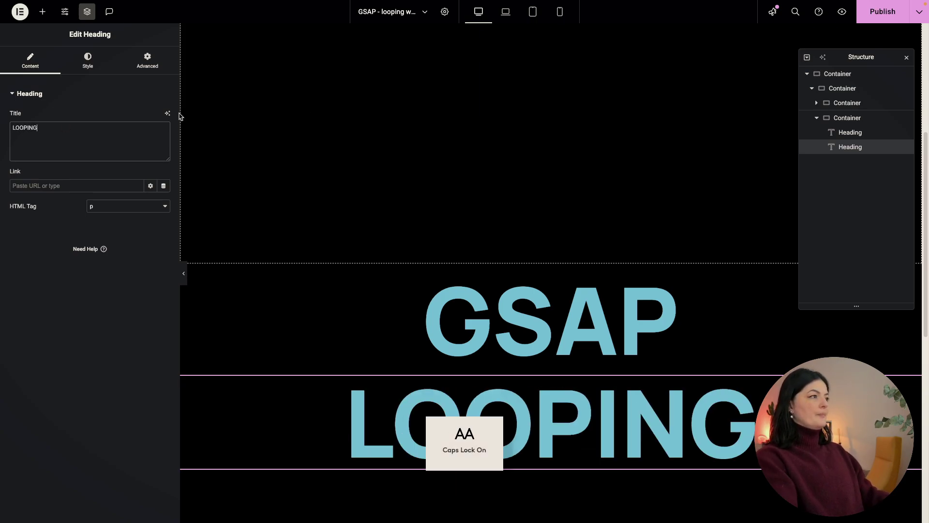
# Step: Duplicate the LOOPING heading and retitle the copy 'MADE WITH'
pyautogui.rightClick(855, 153)
pyautogui.click(852, 178)
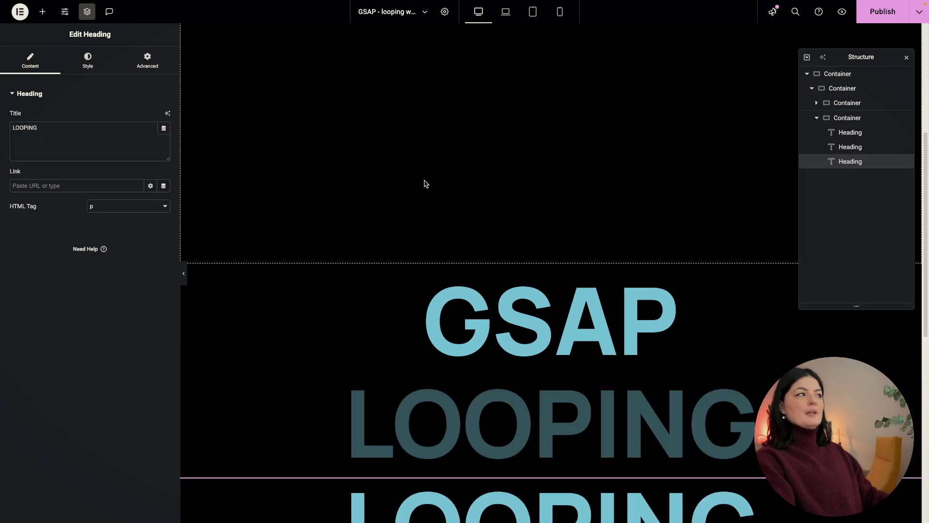
pyautogui.tripleClick(94, 128)
pyautogui.write('MADE')
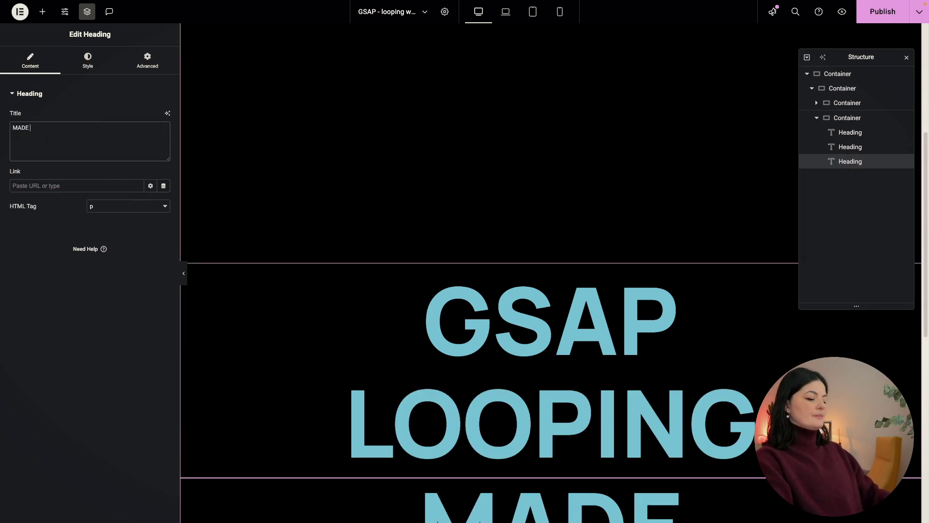
pyautogui.write(' WITH')
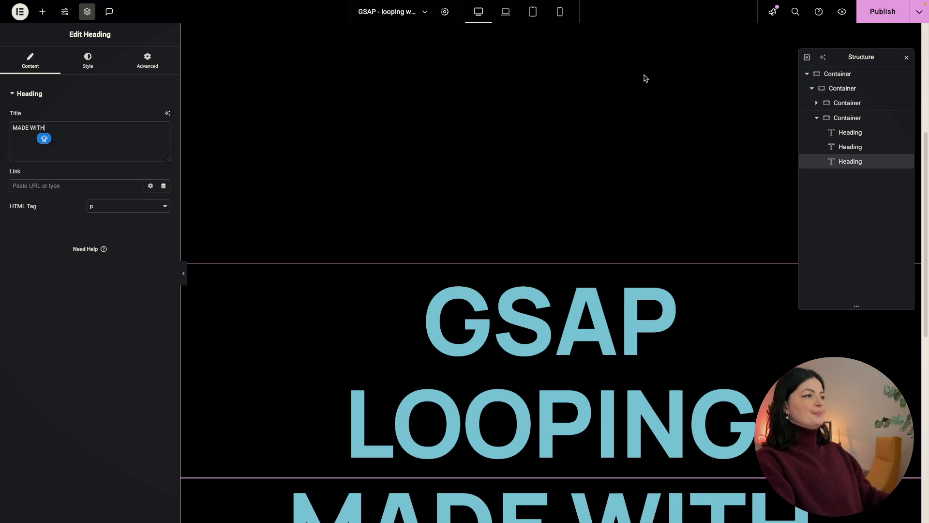
# Step: Set the MADE WITH heading's text colour to the 'green light' global colour
pyautogui.click(88, 60)
pyautogui.click(164, 145)
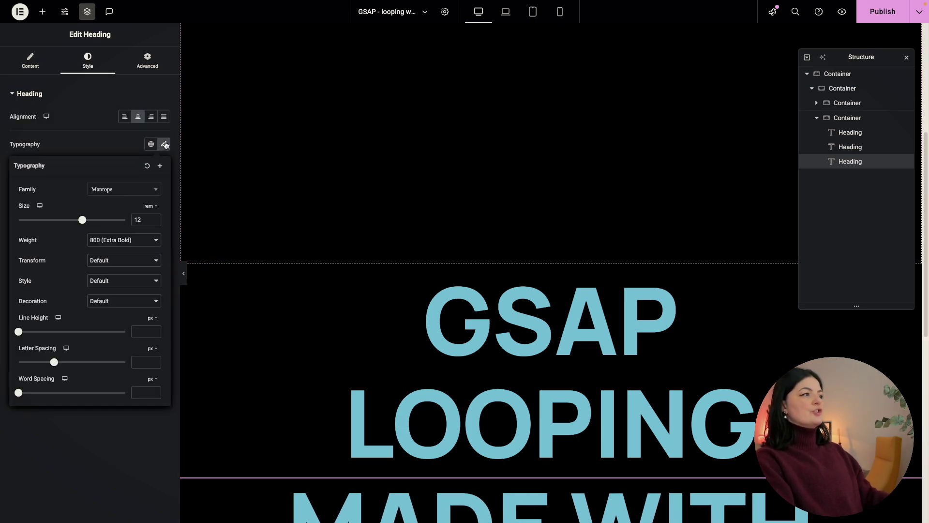
pyautogui.click(109, 135)
pyautogui.click(165, 253)
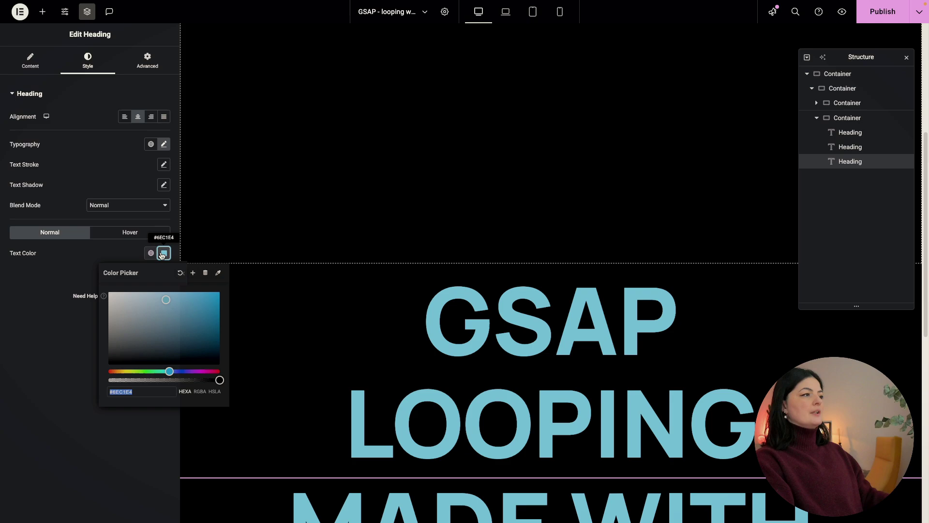
pyautogui.click(151, 253)
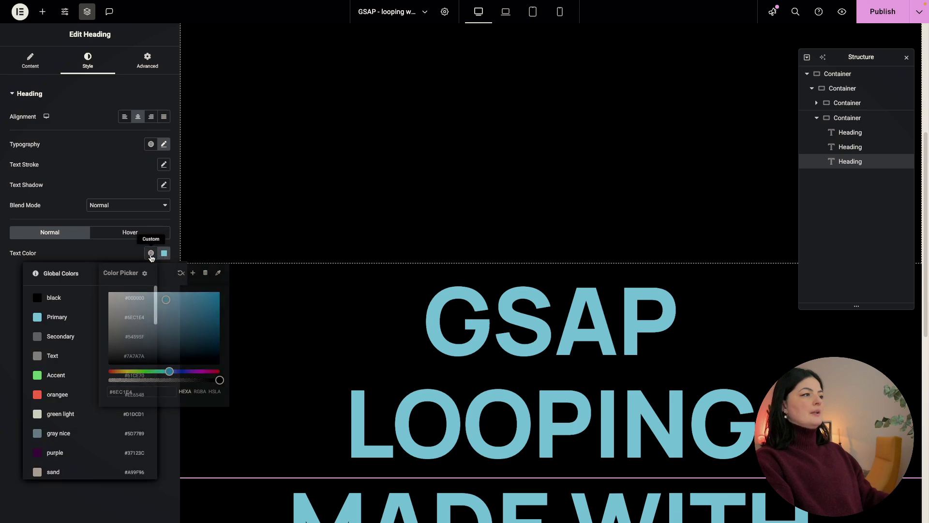
pyautogui.click(67, 415)
# Step: Copy the MADE WITH heading's style and paste it onto the GSAP heading
pyautogui.scroll(-2, 765, 328)
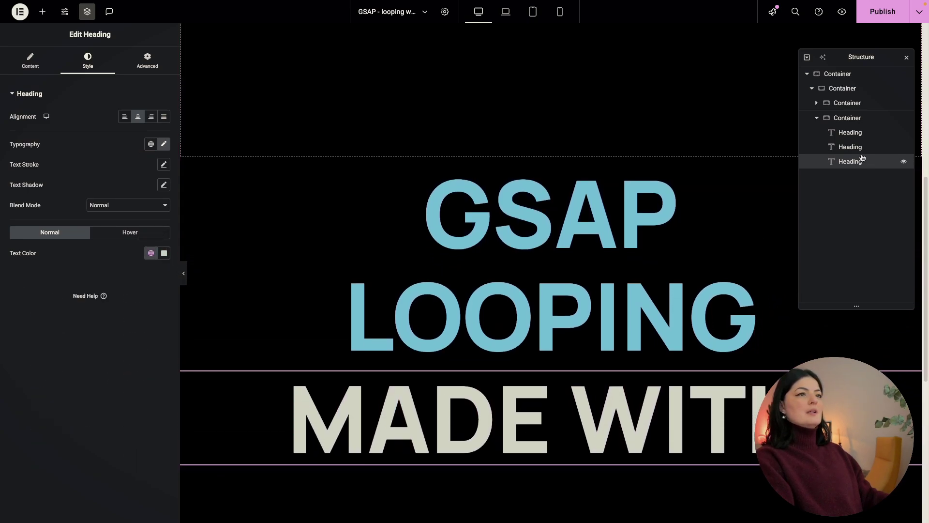
pyautogui.rightClick(851, 161)
pyautogui.click(825, 192)
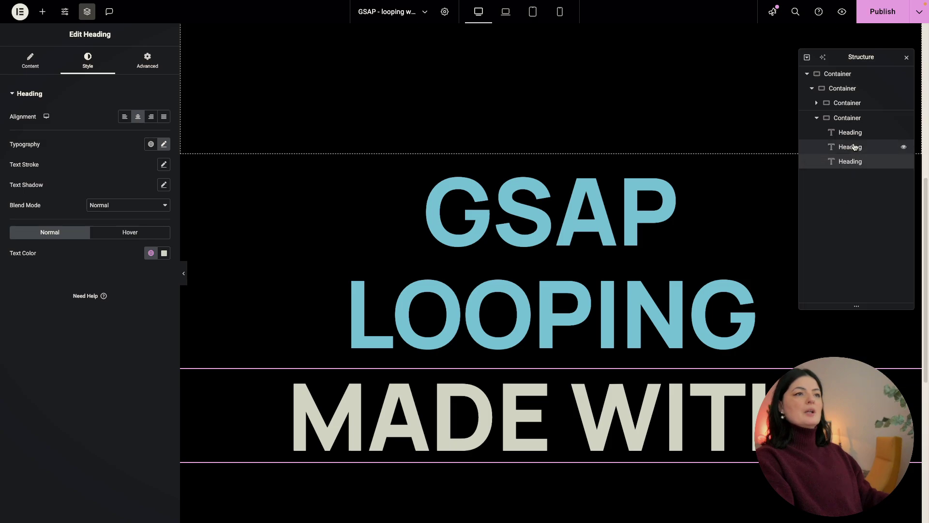
pyautogui.rightClick(851, 147)
pyautogui.rightClick(851, 153)
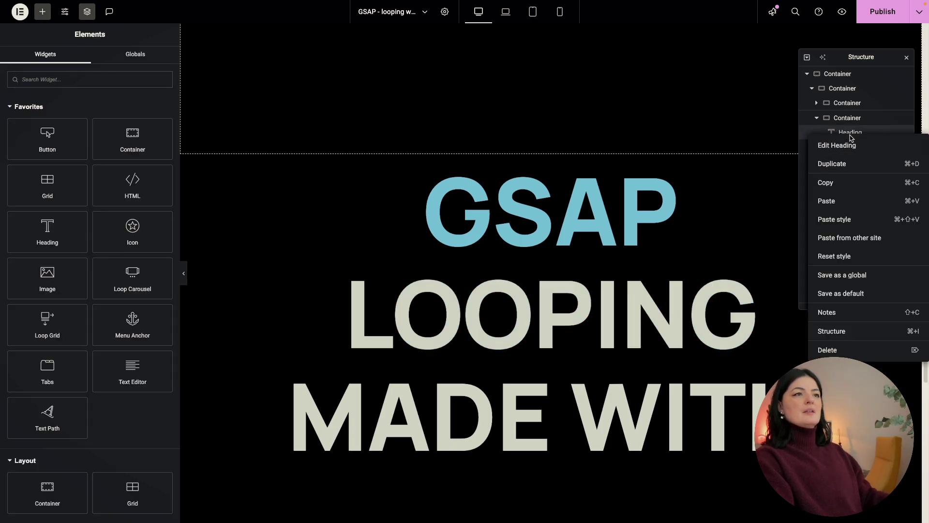
pyautogui.click(818, 216)
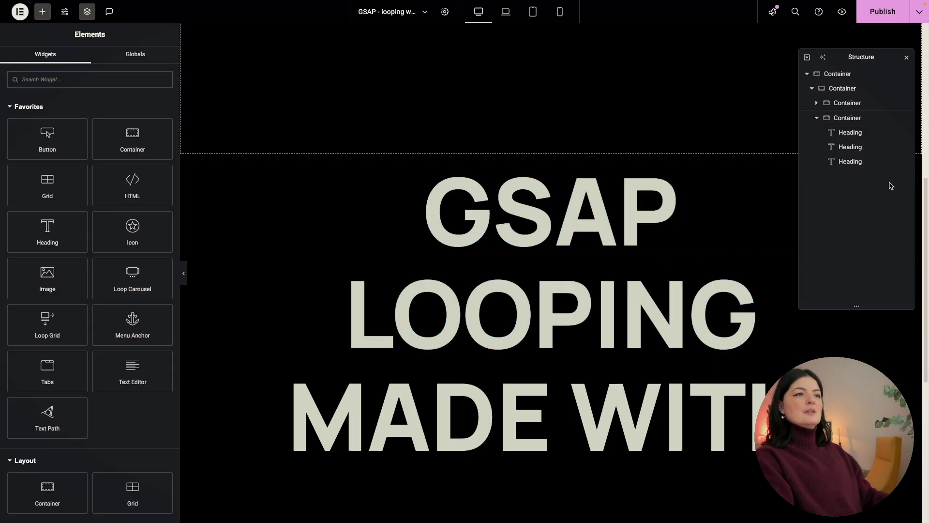
# Step: Duplicate the MADE WITH heading and retitle the copy 'WOW'
pyautogui.click(862, 164)
pyautogui.rightClick(863, 165)
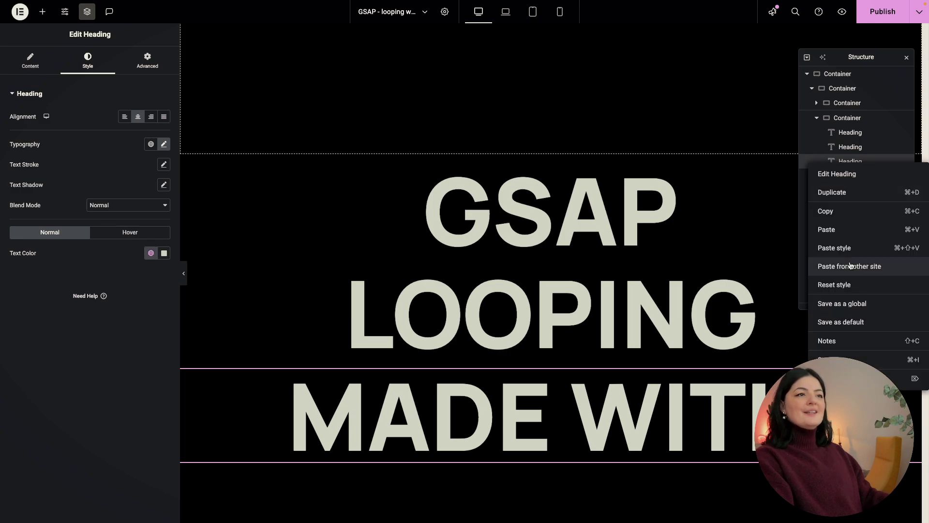
pyautogui.click(837, 193)
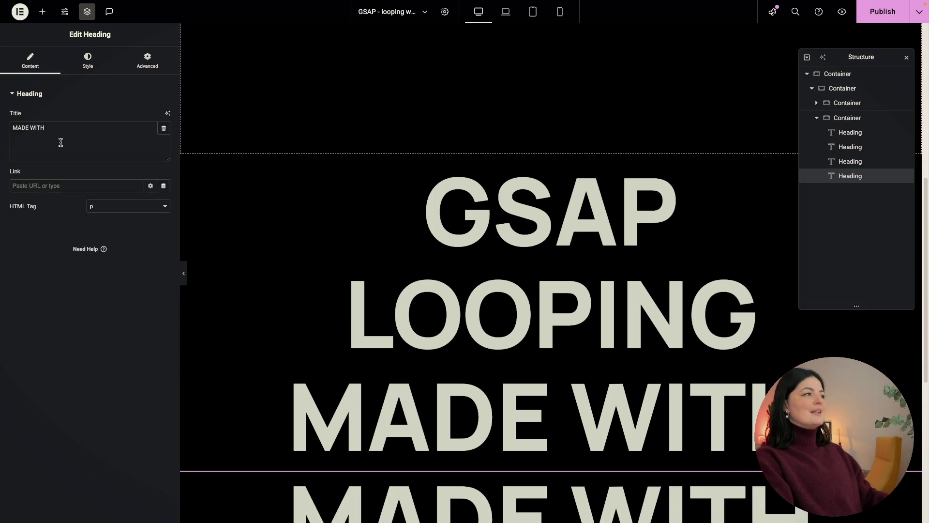
pyautogui.click(68, 129)
pyautogui.hotkey('ctrl', 'shift', 'Left')
pyautogui.hotkey('ctrl', 'shift', 'Left')
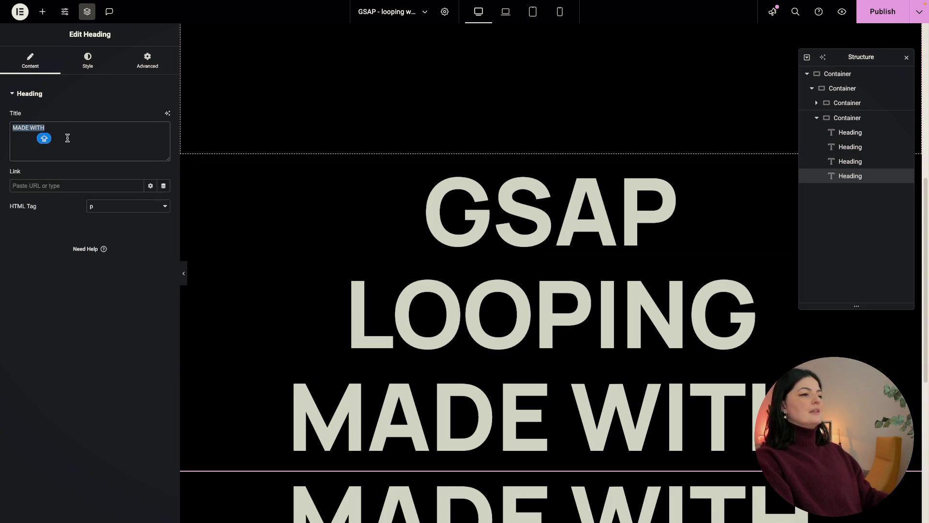
pyautogui.write('WOW')
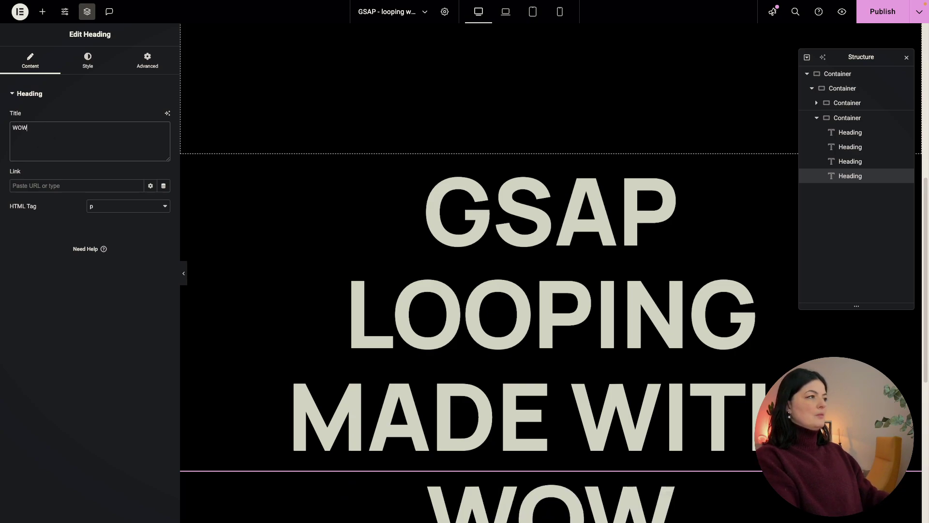
# Step: Duplicate the WOW heading, retitle it 'THIS IS COOL', and save the page
pyautogui.rightClick(856, 177)
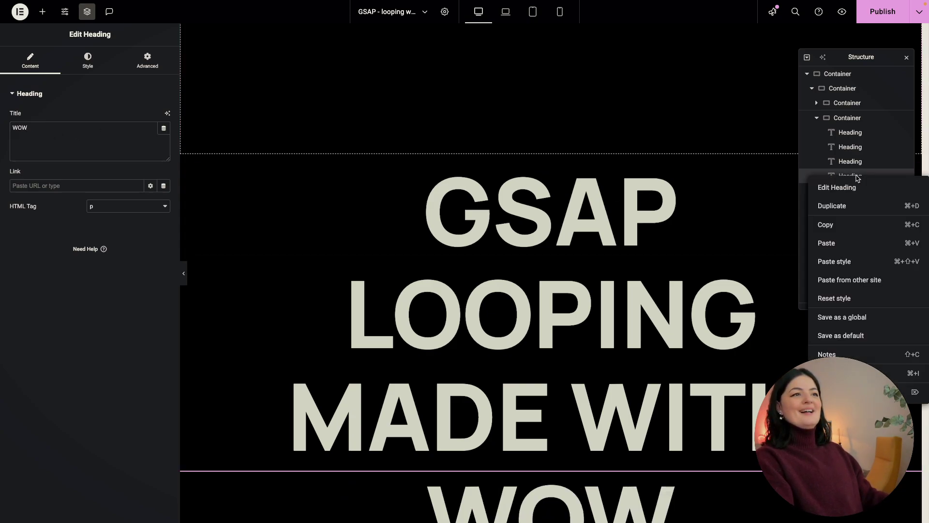
pyautogui.click(833, 207)
pyautogui.tripleClick(43, 136)
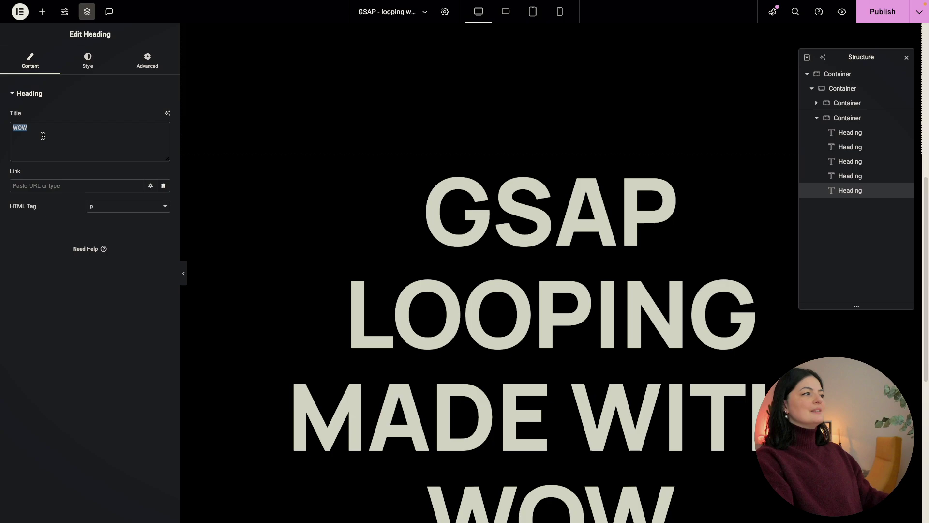
pyautogui.write('TH')
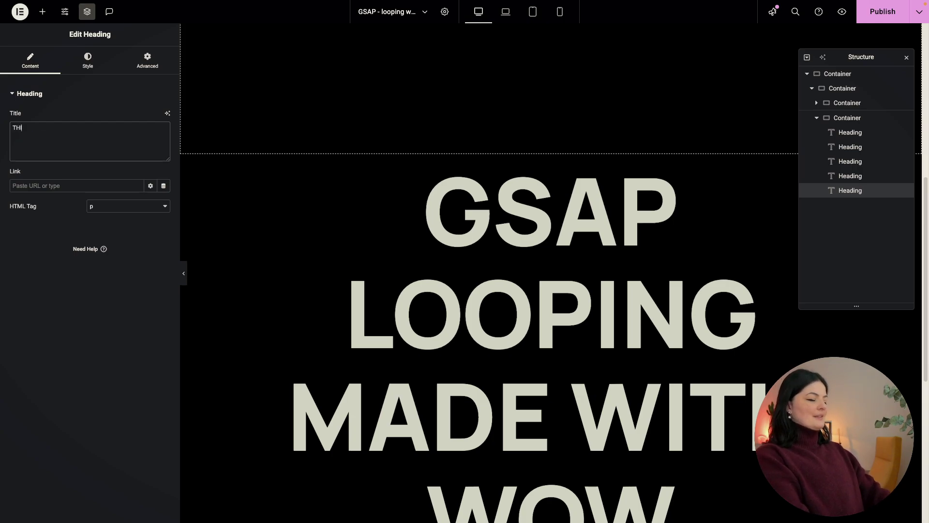
pyautogui.write('IS IS COOL')
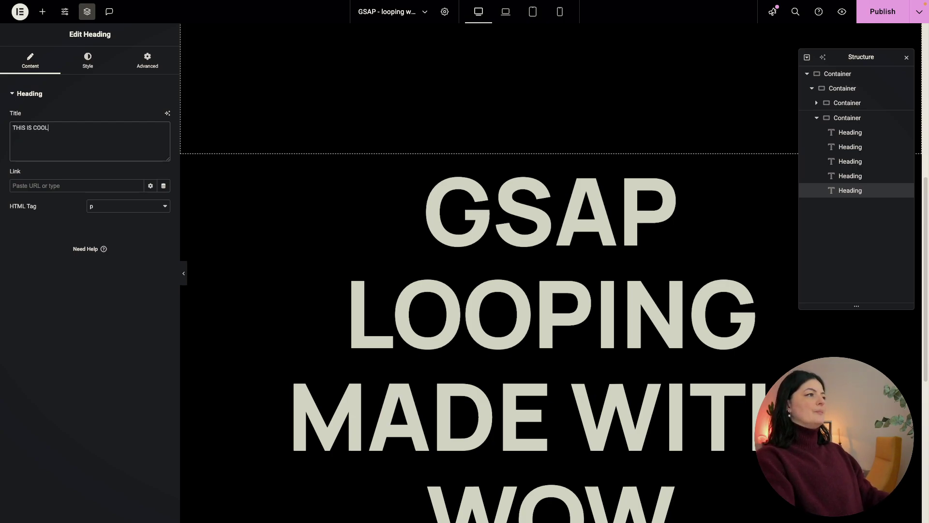
pyautogui.press('super+s')
# Step: Replace the headings container's 'list' class with 'looping-words__list' and save
pyautogui.scroll(4, 700, 349)
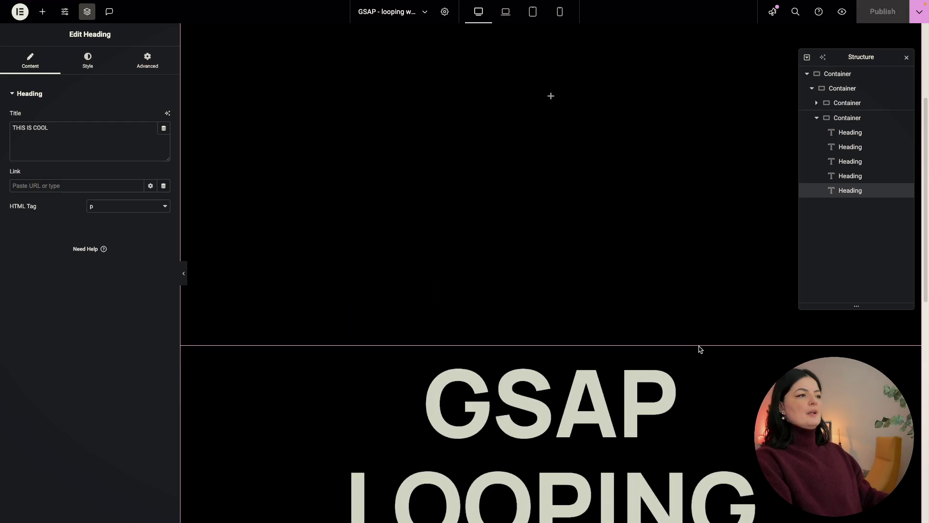
pyautogui.click(845, 119)
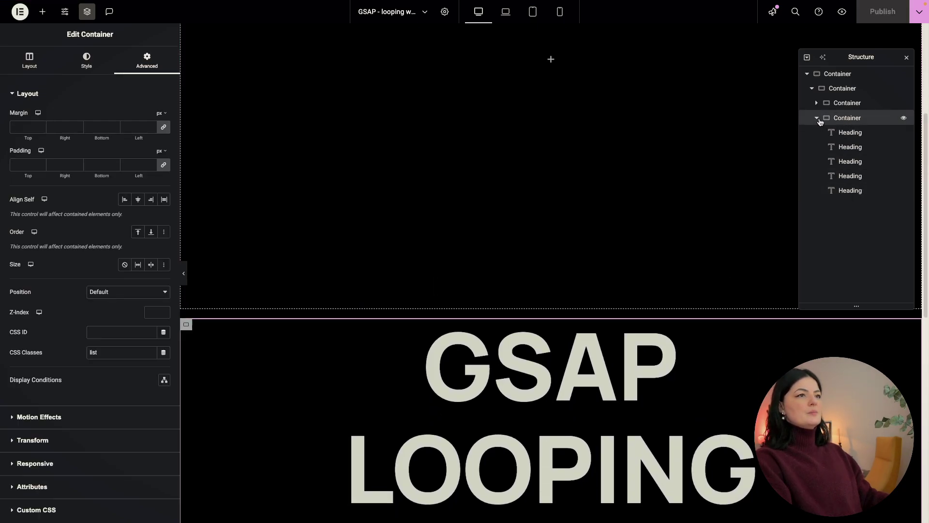
pyautogui.click(818, 119)
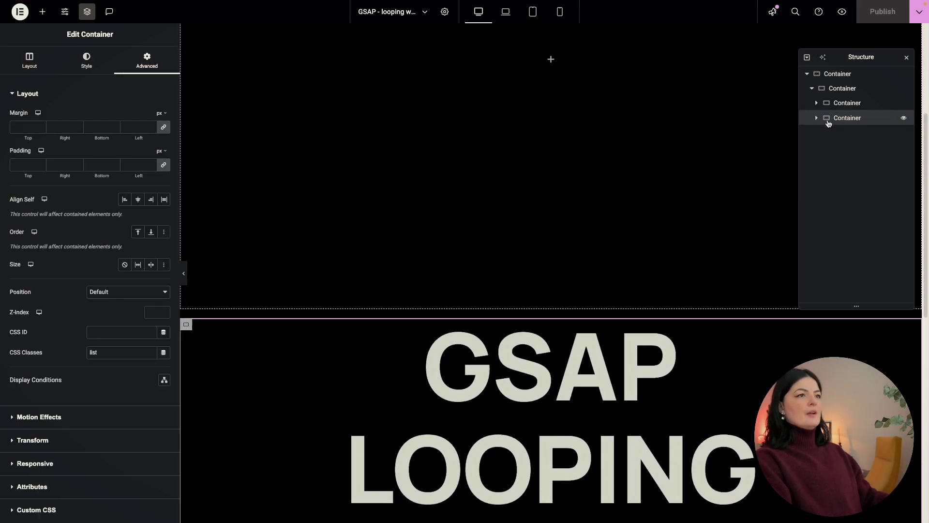
pyautogui.click(817, 119)
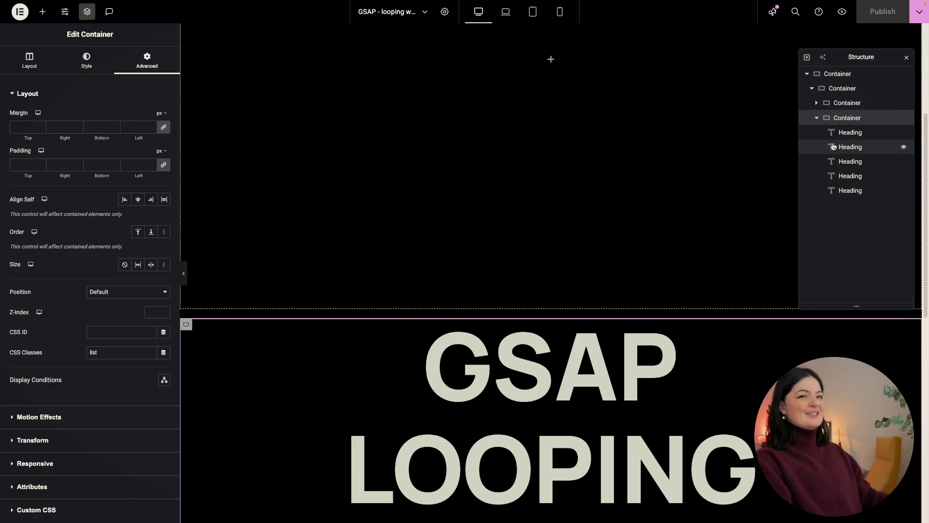
pyautogui.doubleClick(115, 354)
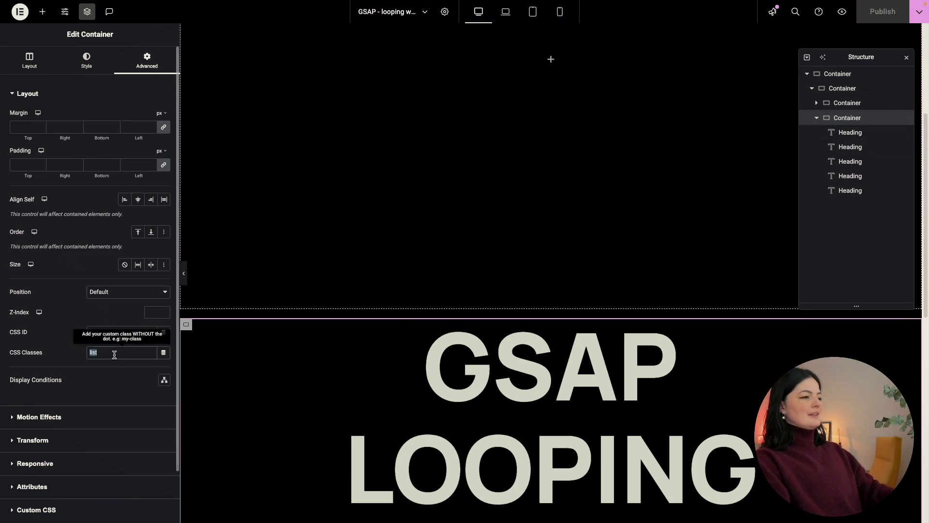
pyautogui.press('BackSpace')
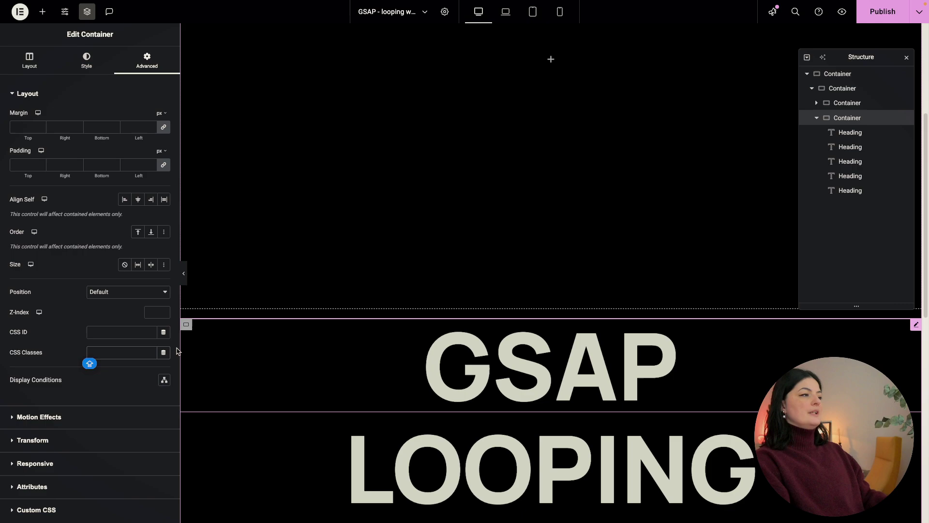
pyautogui.press('super+v')
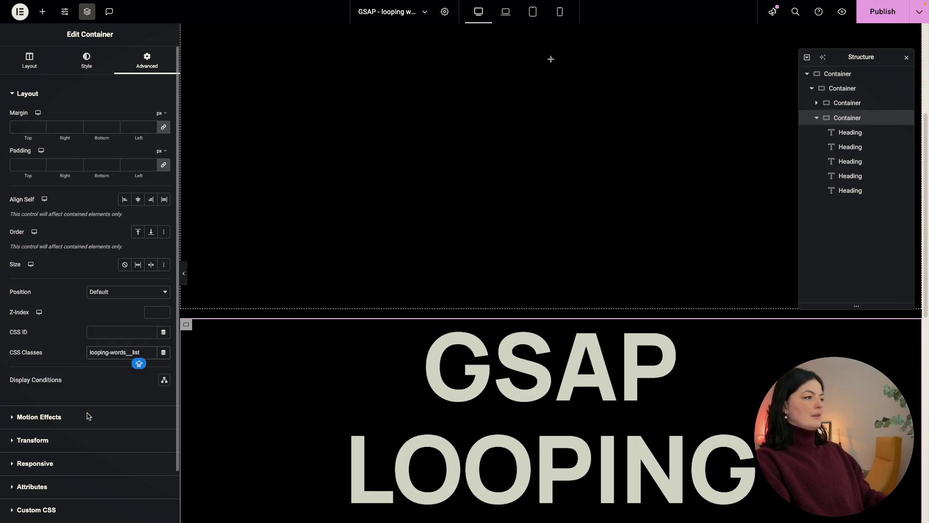
pyautogui.hotkey('ctrl', 's')
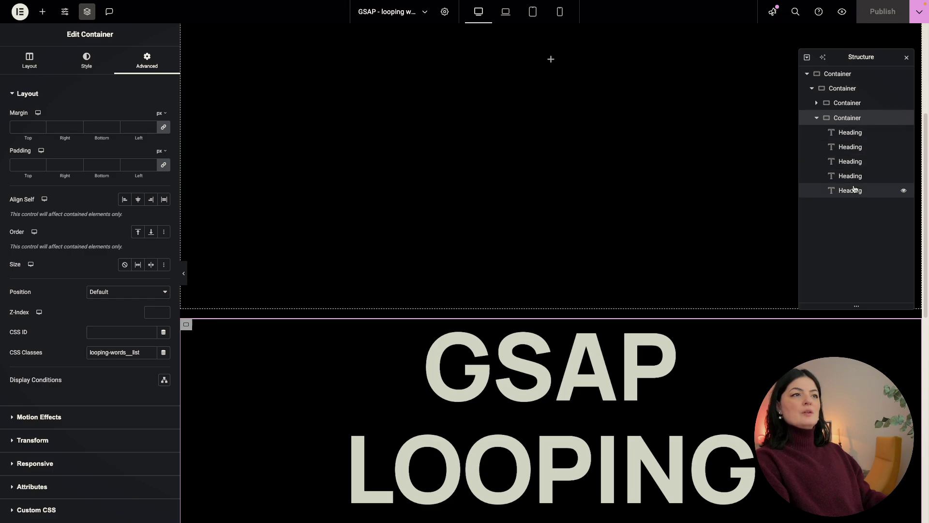
# Step: Move the looping-words__list container into the looping-words__containers container and save the page
pyautogui.moveTo(837, 124)
pyautogui.mouseDown()
pyautogui.moveTo(822, 135)
pyautogui.moveTo(843, 118)
pyautogui.mouseUp()
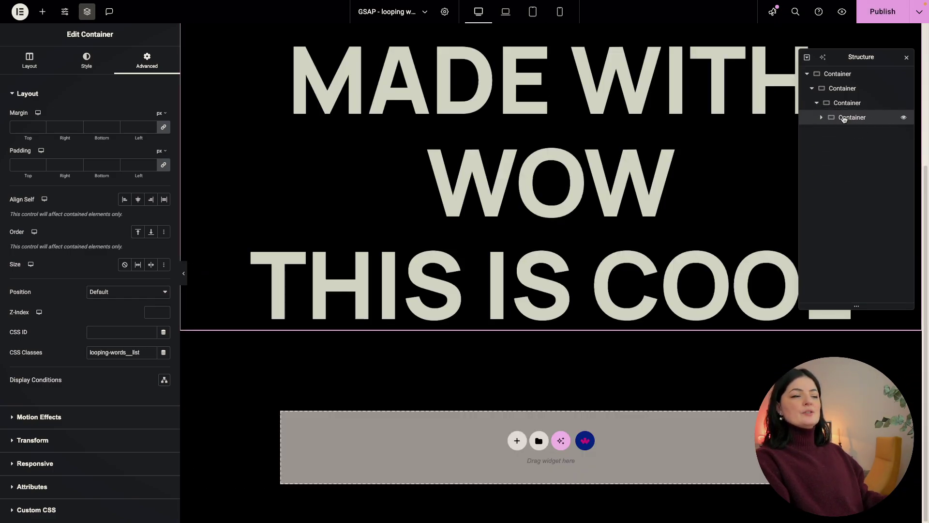
pyautogui.click(826, 104)
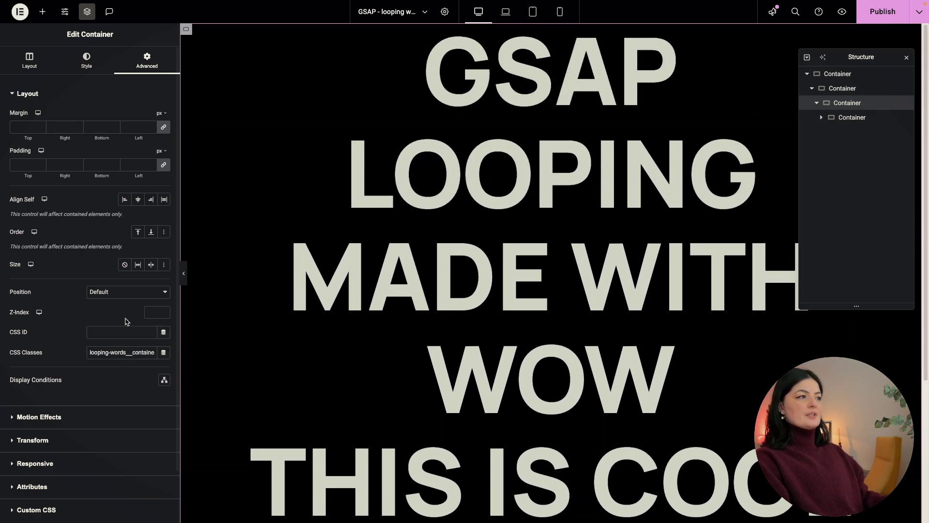
pyautogui.moveTo(180, 318); pyautogui.dragTo(217, 316)
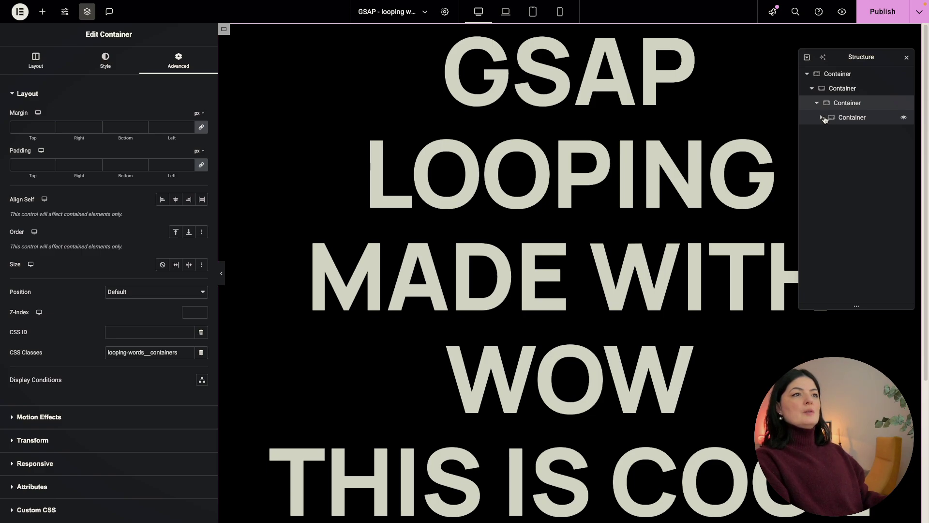
pyautogui.click(822, 117)
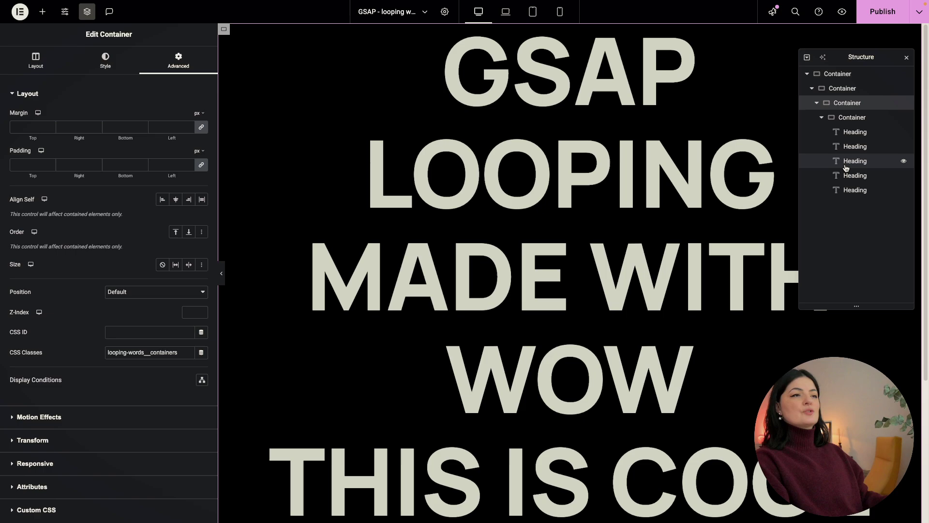
pyautogui.hotkey('ctrl', 's')
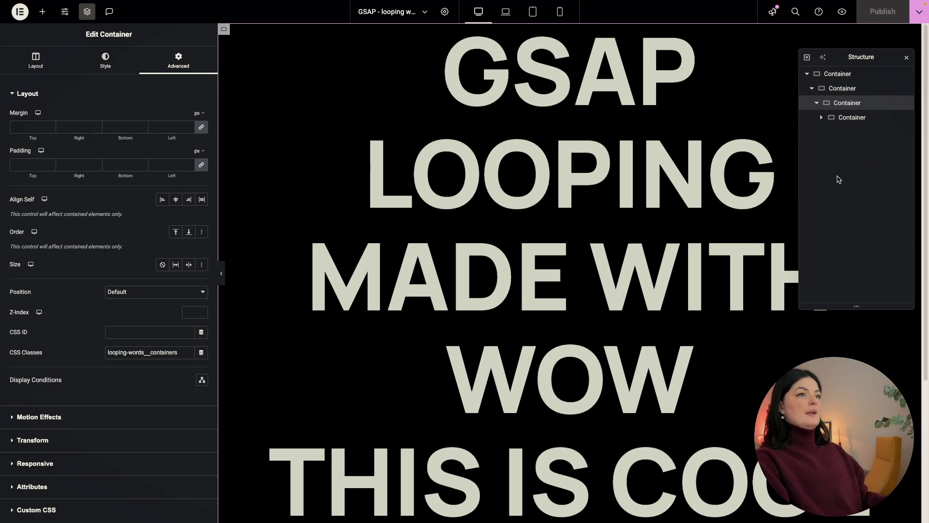
pyautogui.click(848, 118)
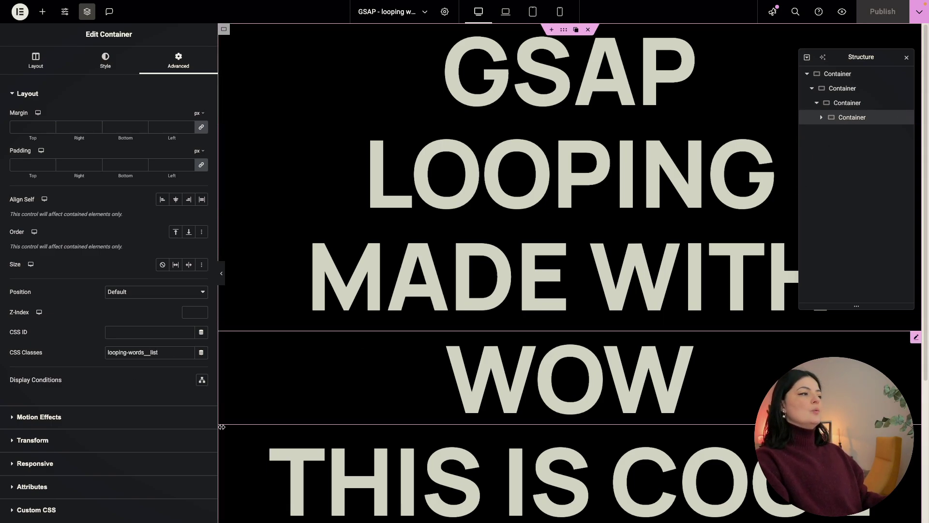
# Step: Add the custom attribute data-looping-words-list|"" to the headings container
pyautogui.scroll(-1, 111, 436)
pyautogui.click(59, 449)
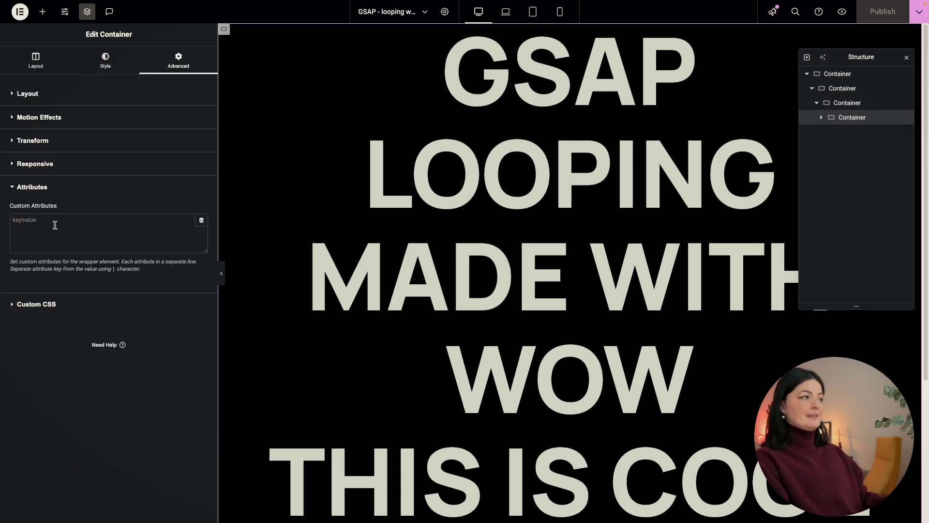
pyautogui.click(821, 119)
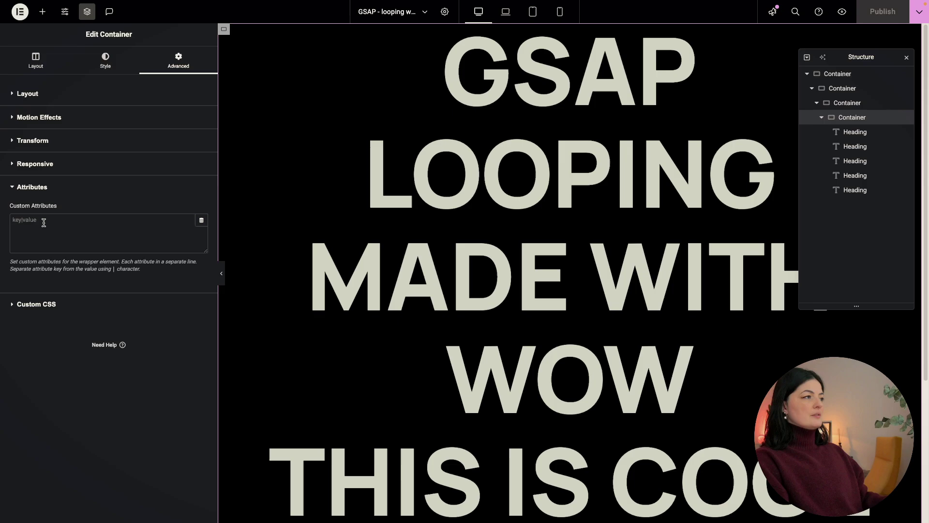
pyautogui.click(44, 226)
pyautogui.write('data-looping-words-list|""')
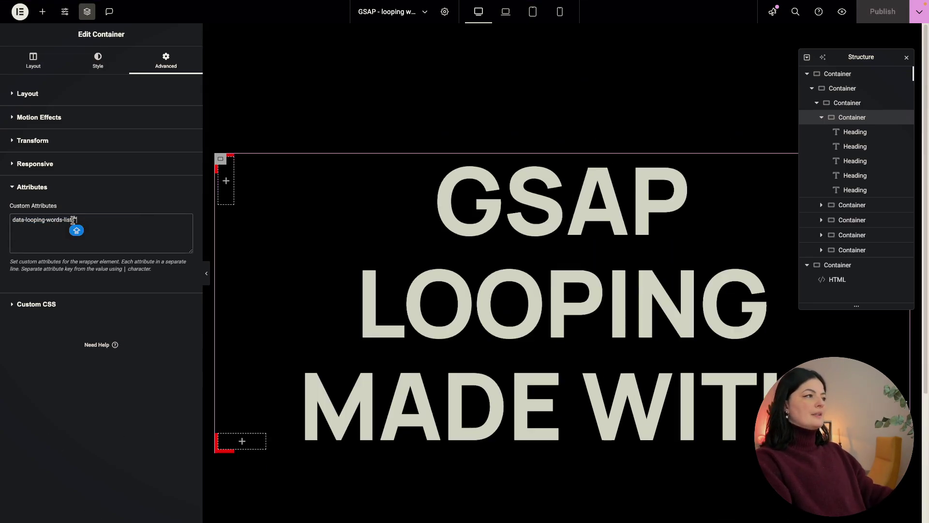
pyautogui.press('BackSpace')
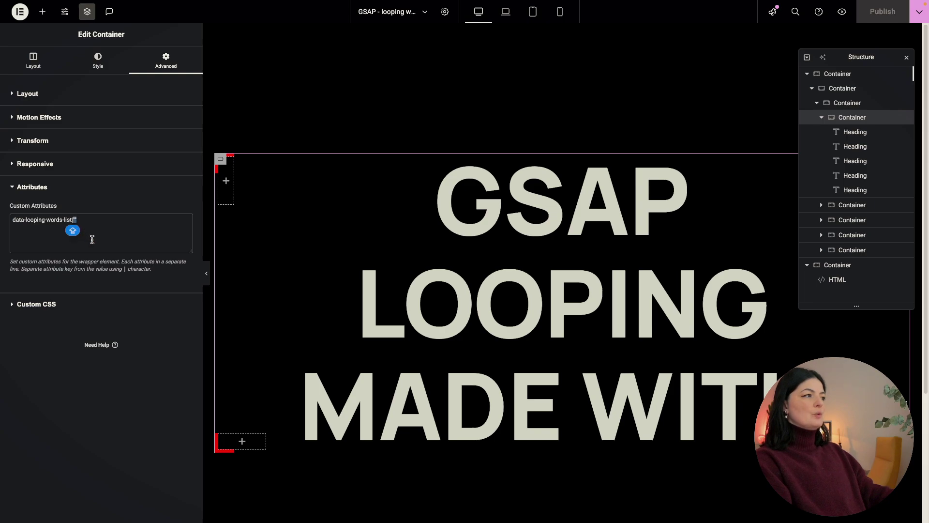
pyautogui.write('"')
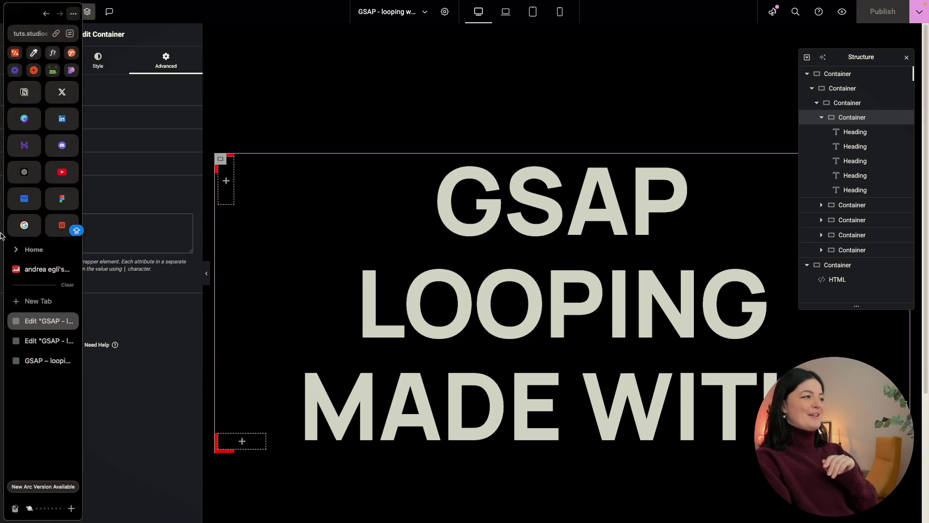
pyautogui.click(39, 340)
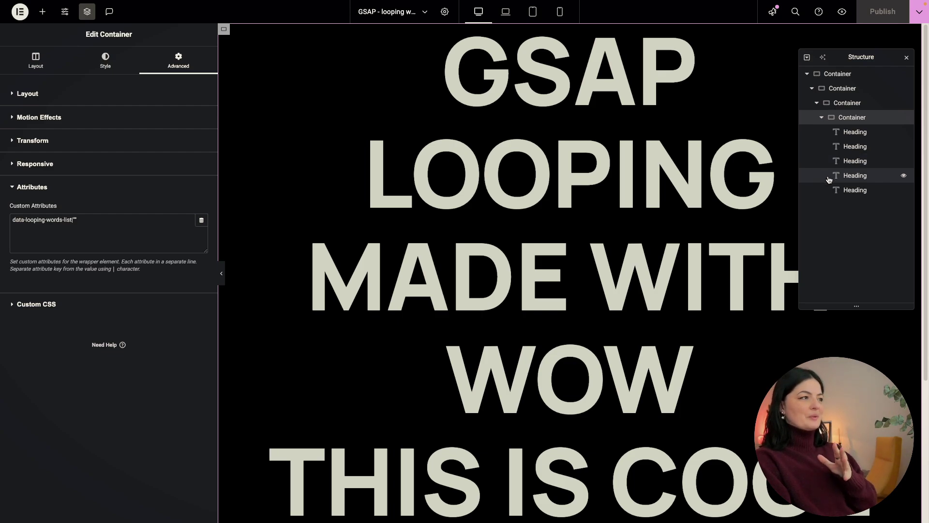
pyautogui.click(78, 218)
pyautogui.write('"')
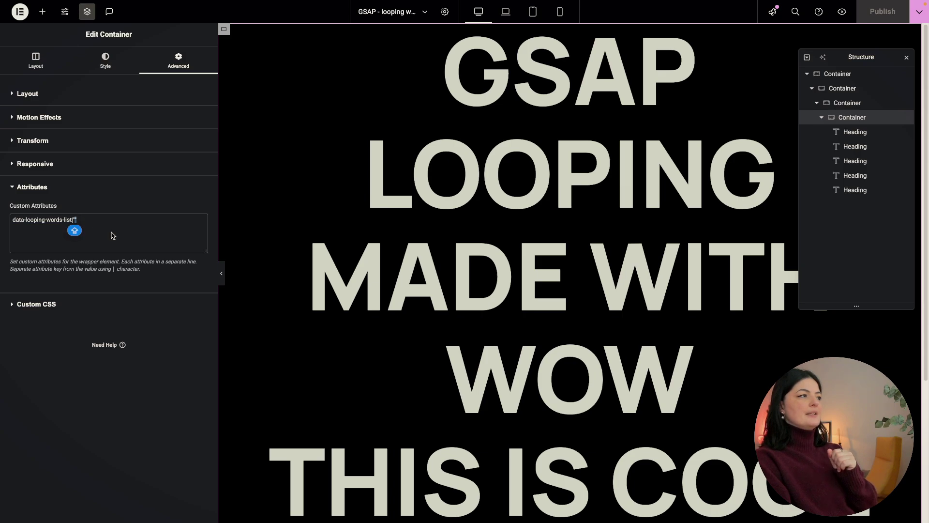
pyautogui.write('"')
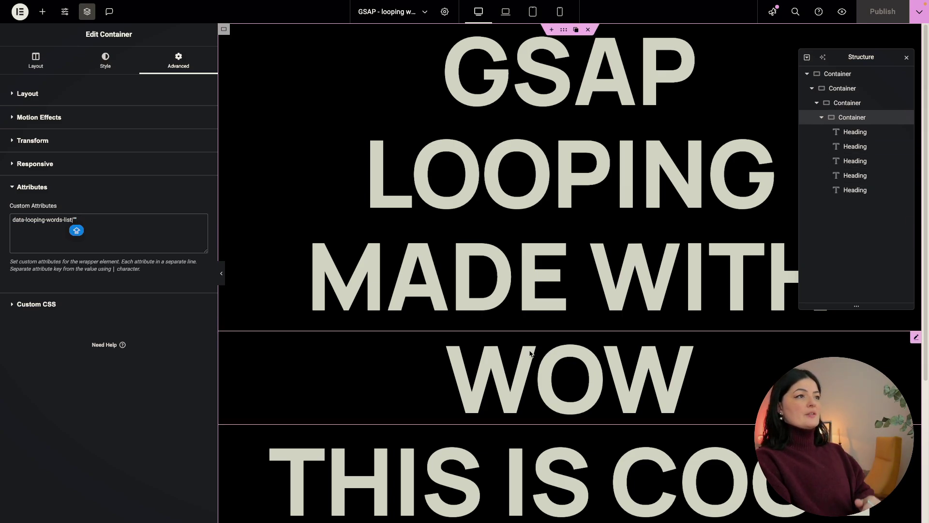
# Step: Drag an HTML widget into a new container below the headings section
pyautogui.scroll(-3, 539, 394)
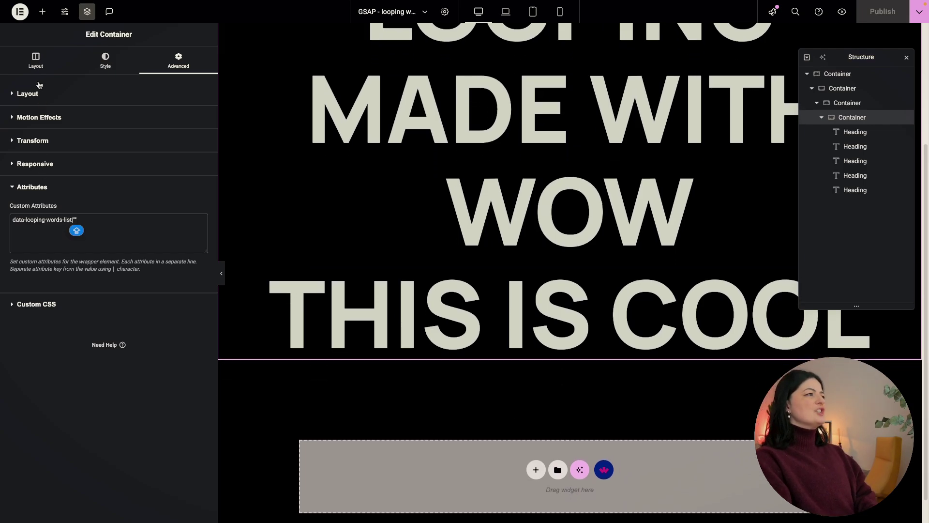
pyautogui.click(42, 11)
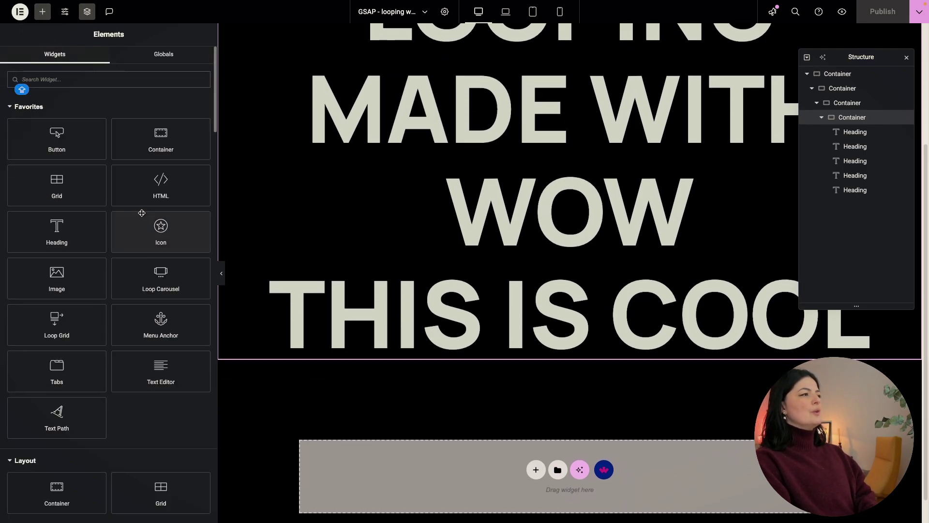
pyautogui.moveTo(161, 185); pyautogui.dragTo(571, 372)
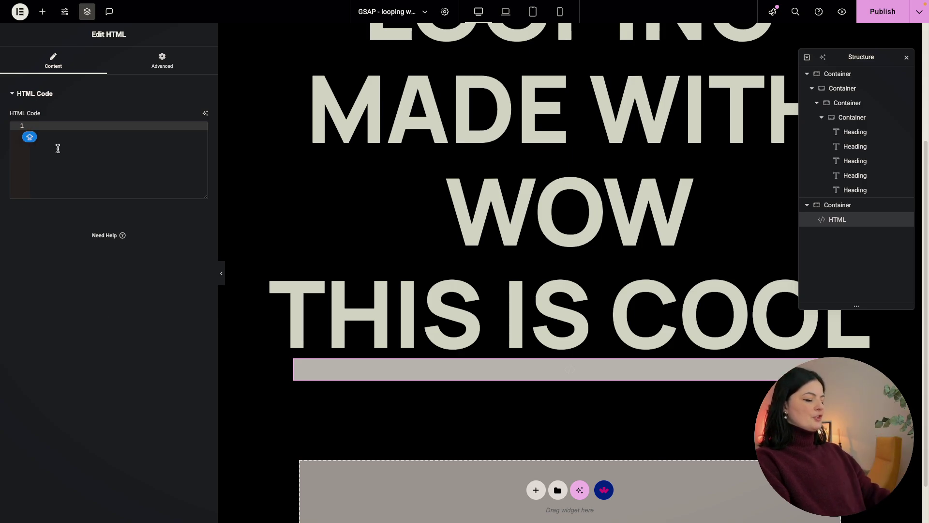
# Step: Paste the GSAP looping-words script into the HTML widget and select 'cdn' in line 1's URL
pyautogui.hotkey('ctrl', 'v')
pyautogui.click(79, 137)
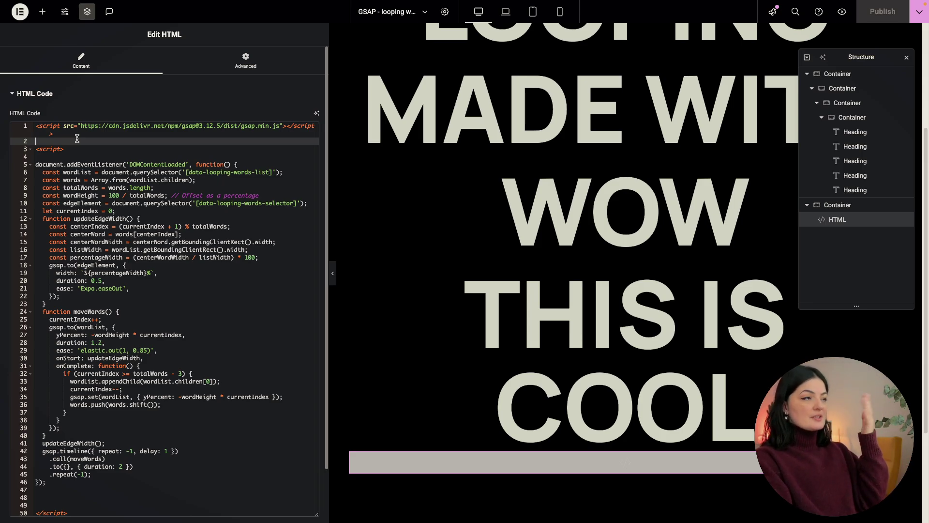
pyautogui.moveTo(74, 138); pyautogui.dragTo(25, 120)
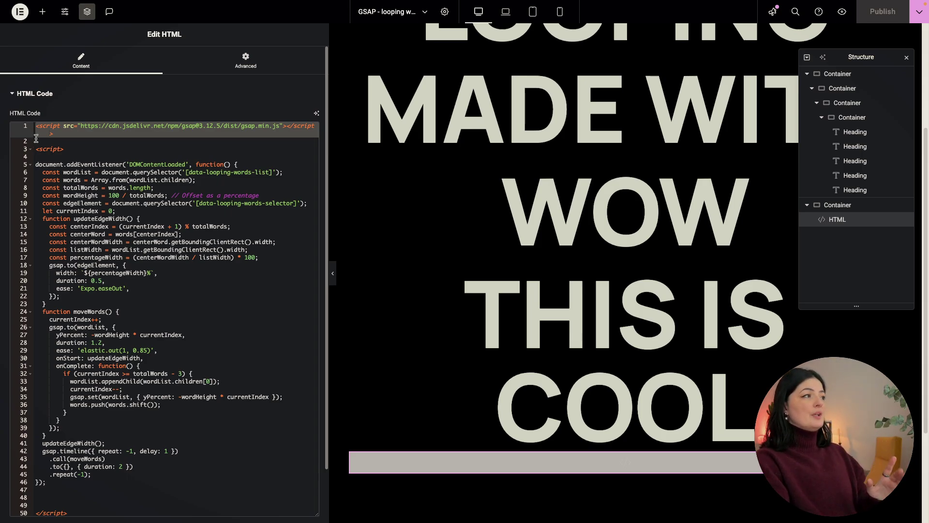
pyautogui.click(86, 136)
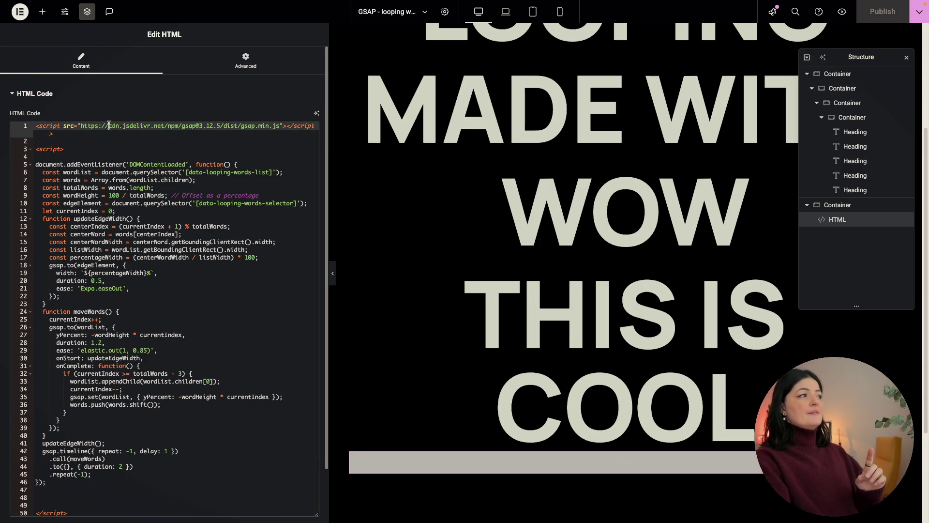
pyautogui.doubleClick(120, 125)
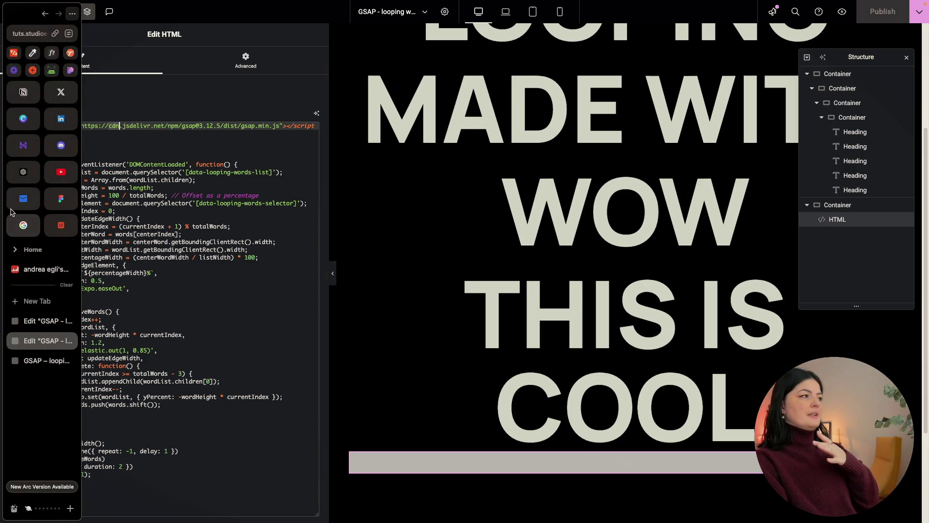
# Step: Read ChatGPT's explanation of why GSAP 3.12.5 loads from the jsDelivr CDN
pyautogui.click(25, 170)
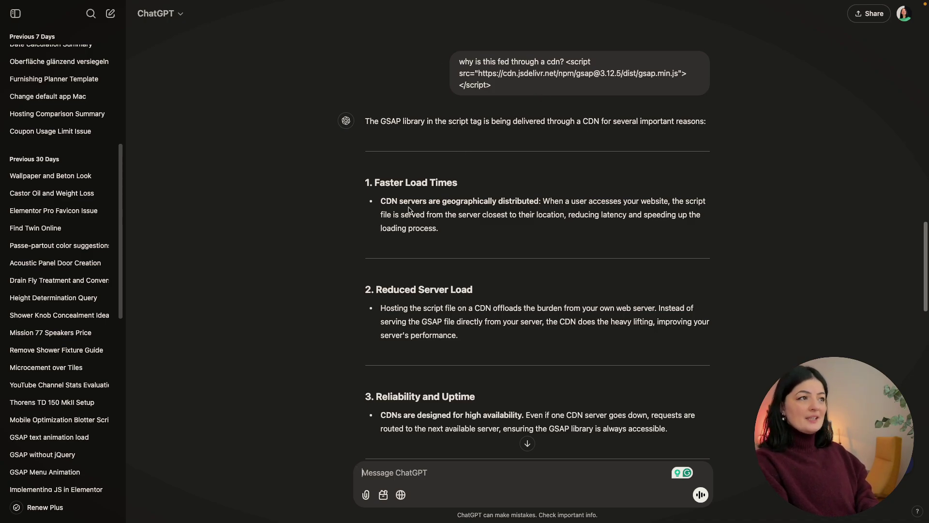
pyautogui.scroll(-2, 739, 294)
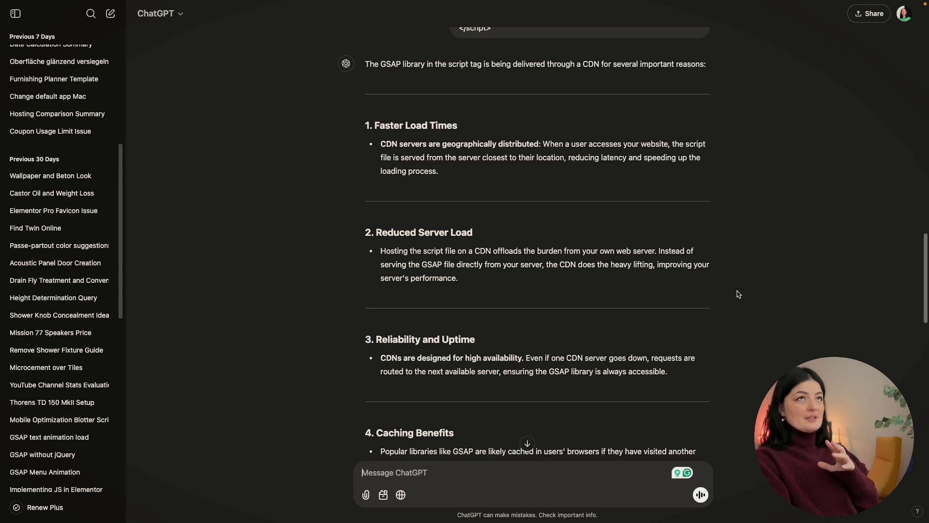
pyautogui.scroll(-1, 738, 294)
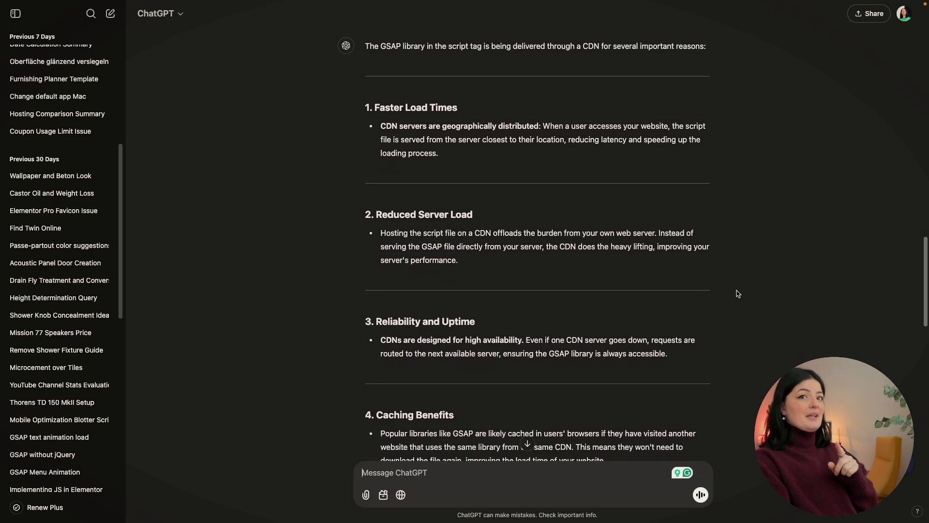
pyautogui.scroll(-2, 738, 294)
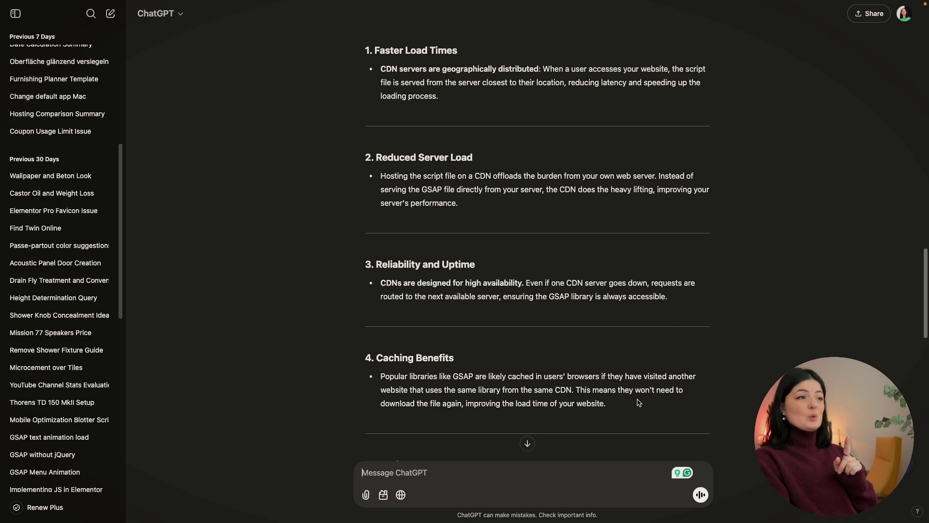
pyautogui.scroll(-5, 744, 406)
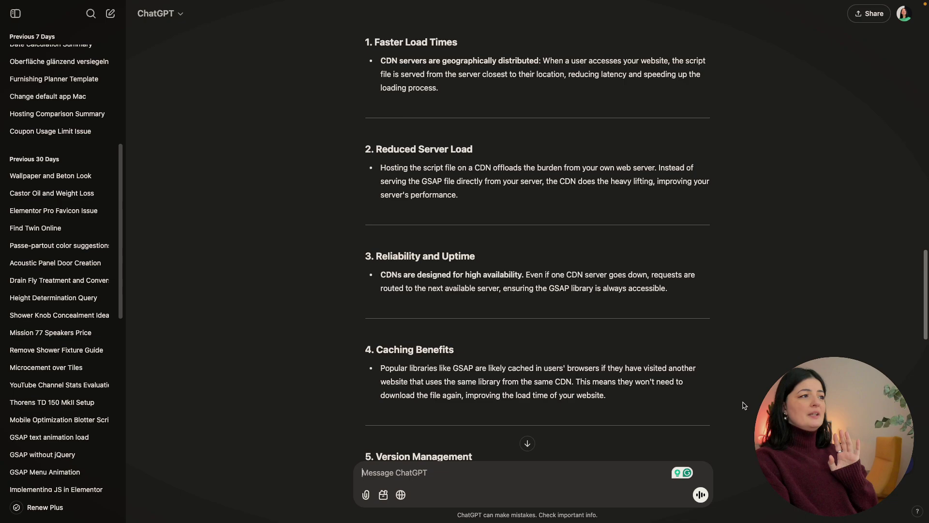
pyautogui.scroll(-1, 745, 405)
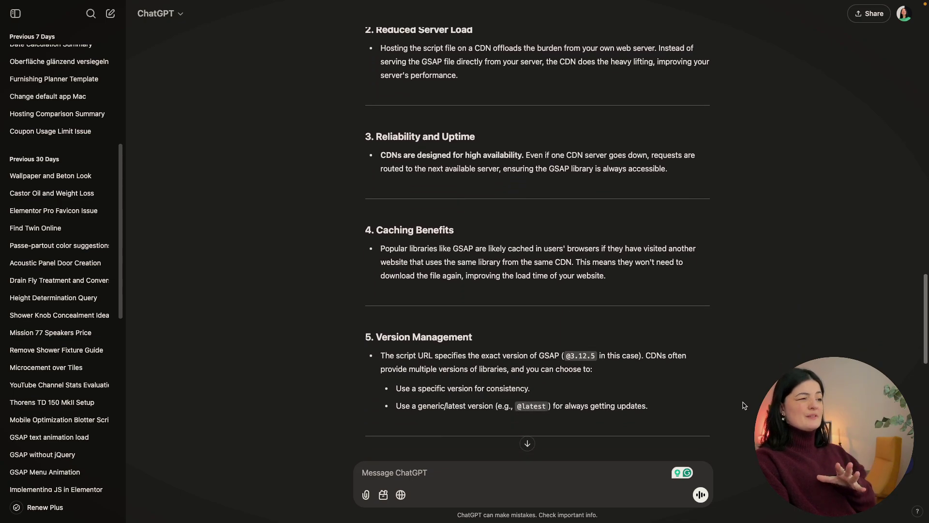
pyautogui.scroll(-2, 744, 406)
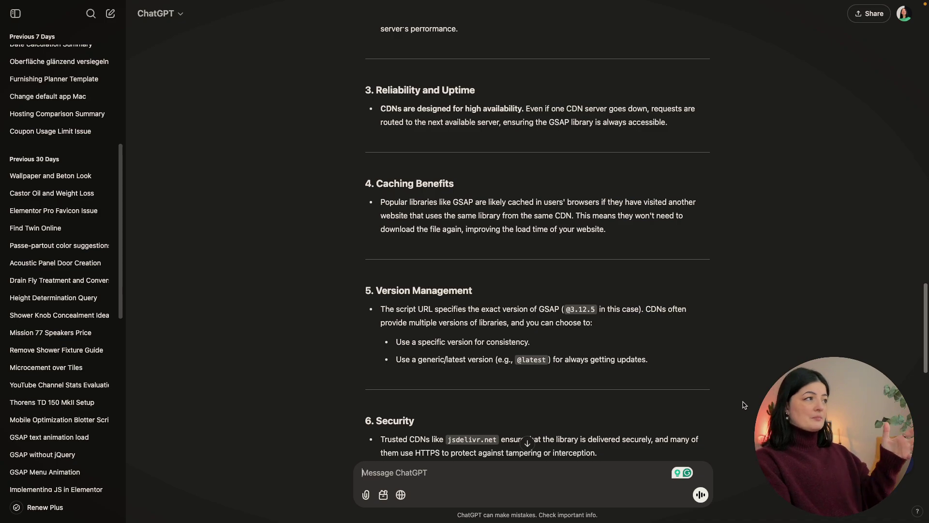
pyautogui.scroll(-2, 745, 405)
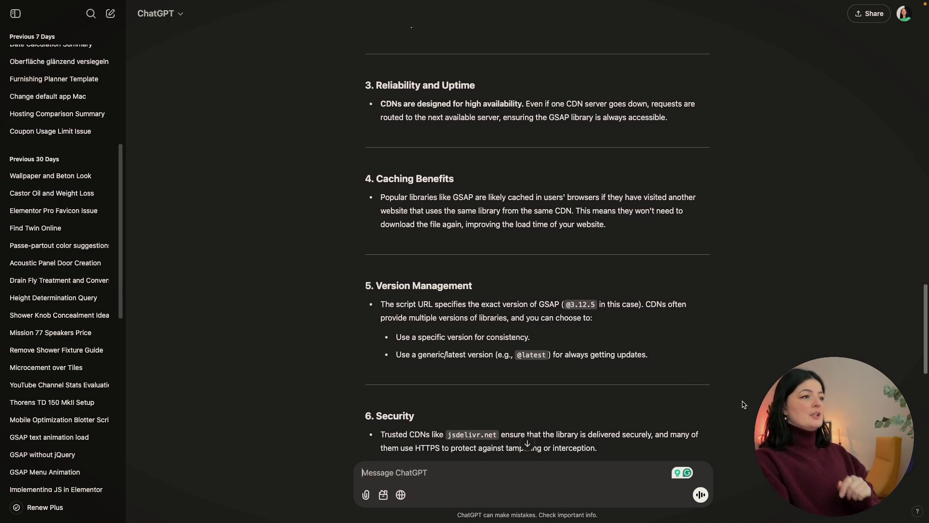
pyautogui.scroll(-5, 744, 405)
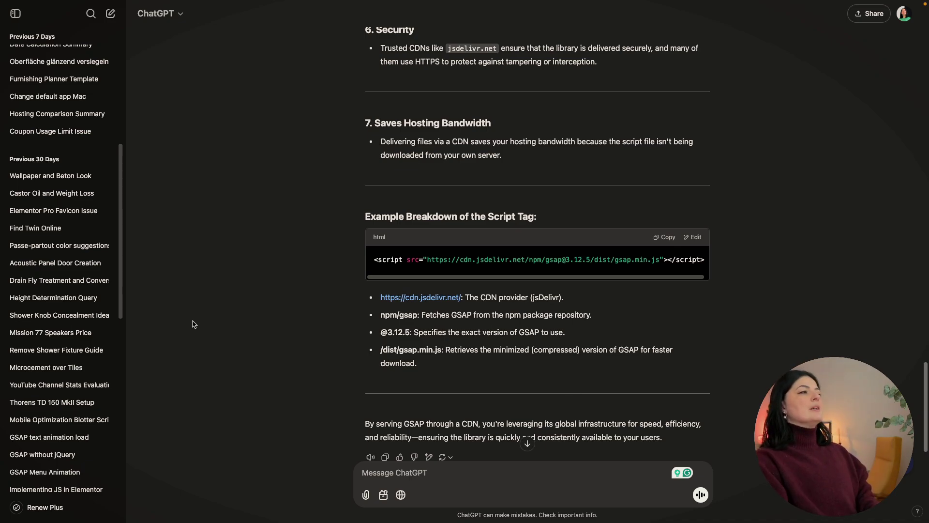
# Step: Return to the Elementor editor and highlight the GSAP CDN URL on line 1 of the script
pyautogui.moveTo(2, 294)
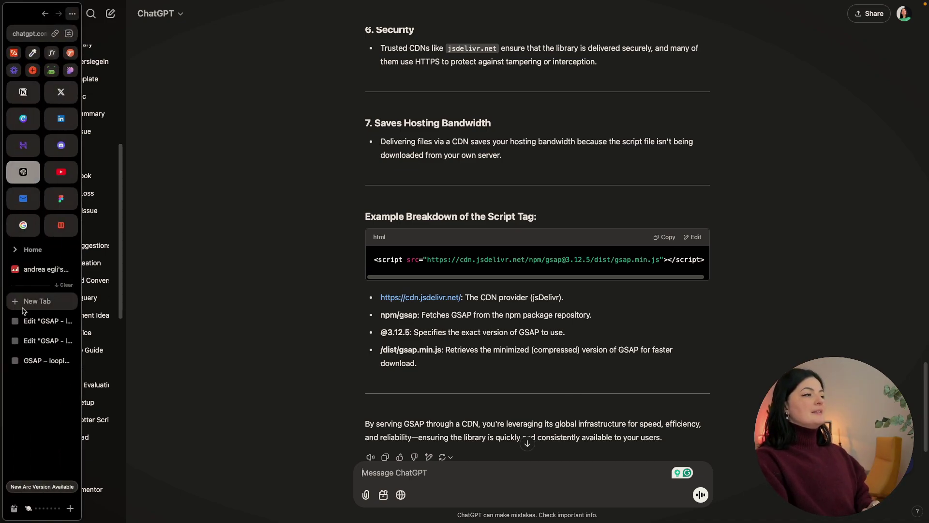
pyautogui.click(34, 341)
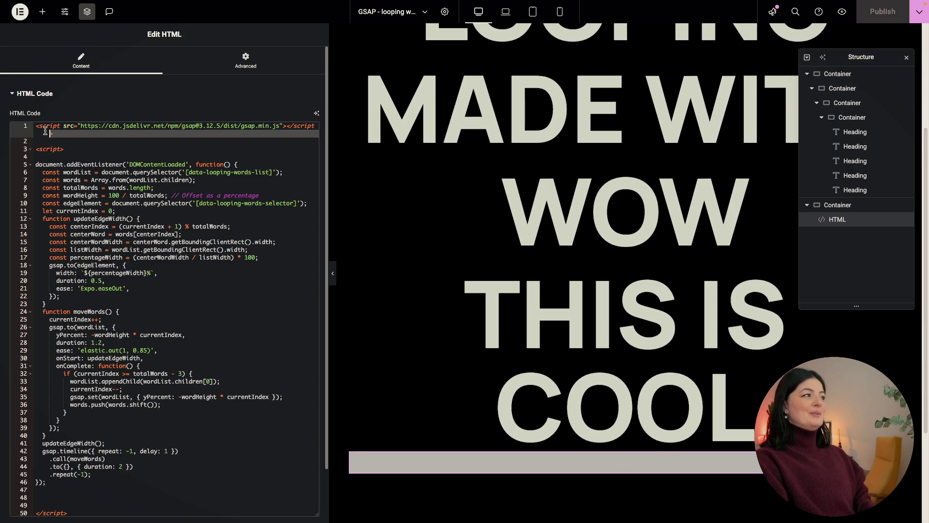
pyautogui.tripleClick(33, 127)
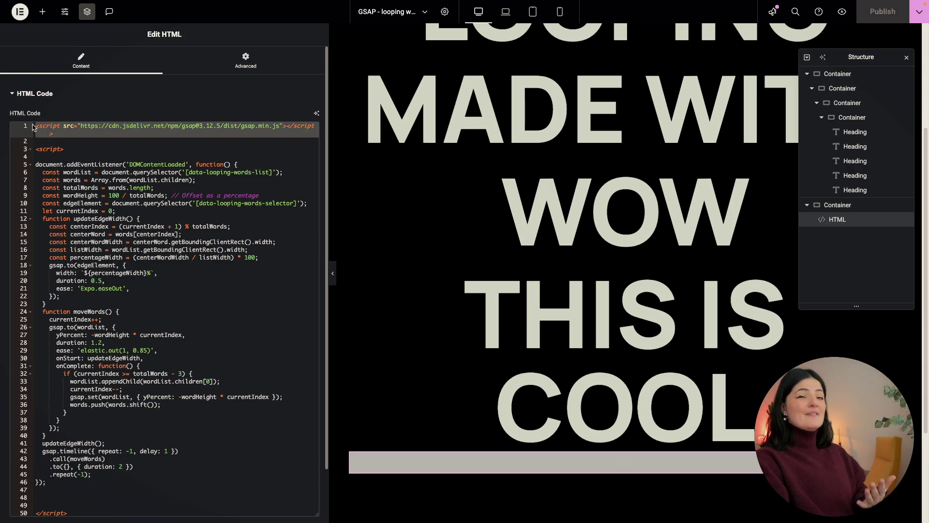
pyautogui.click(66, 137)
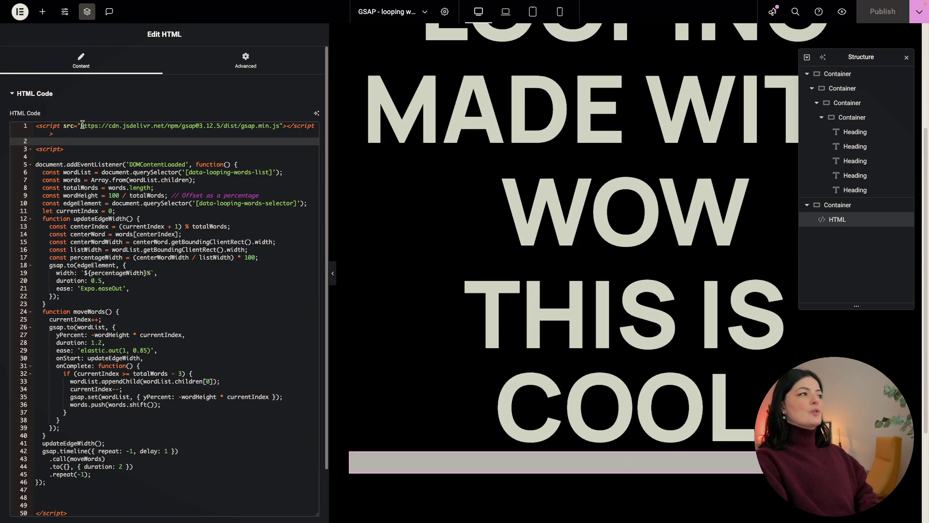
pyautogui.moveTo(81, 126); pyautogui.dragTo(282, 124)
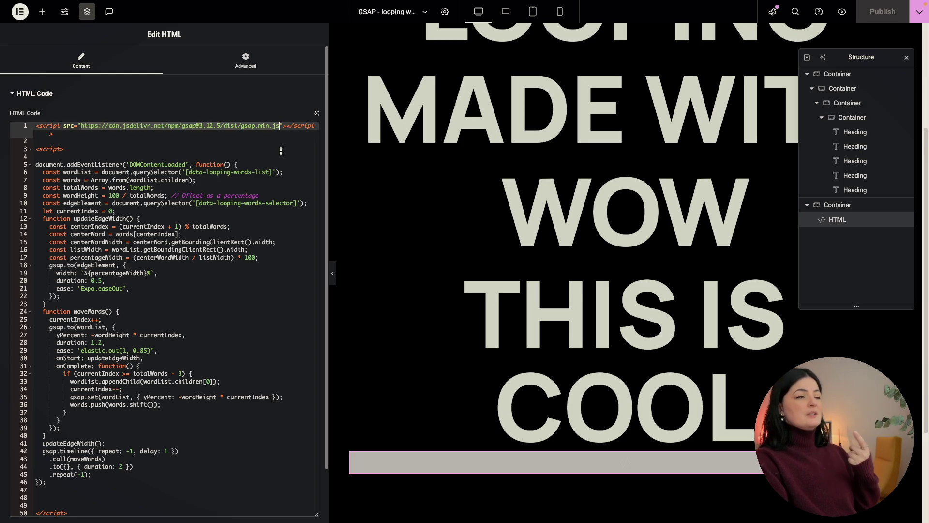
pyautogui.click(55, 142)
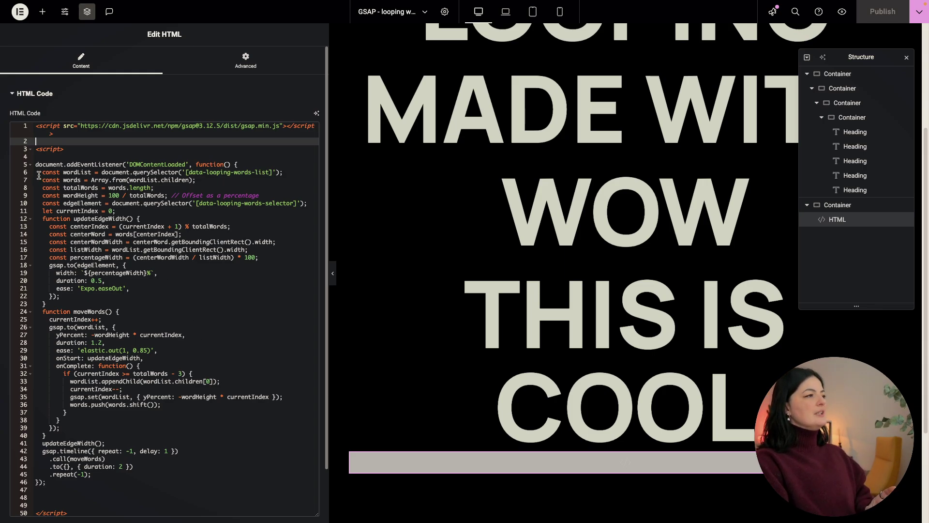
pyautogui.moveTo(40, 172); pyautogui.dragTo(291, 174)
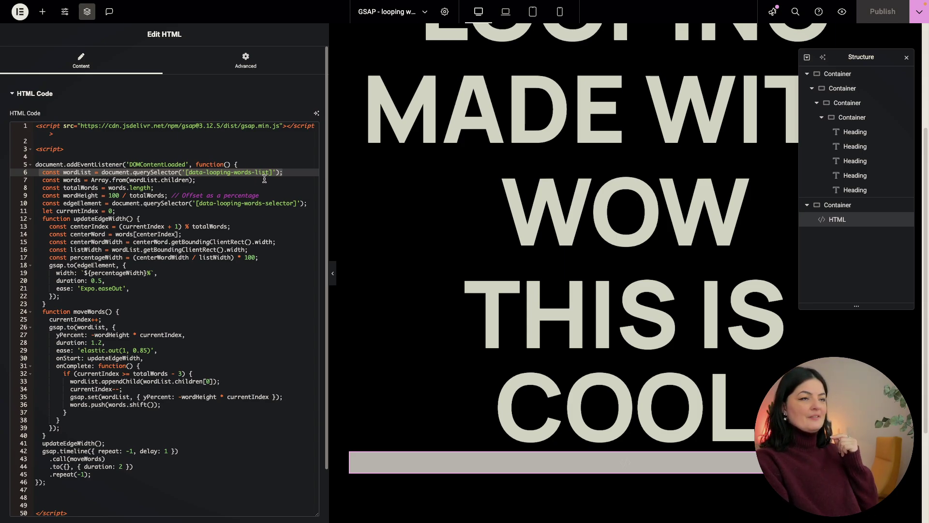
pyautogui.click(228, 187)
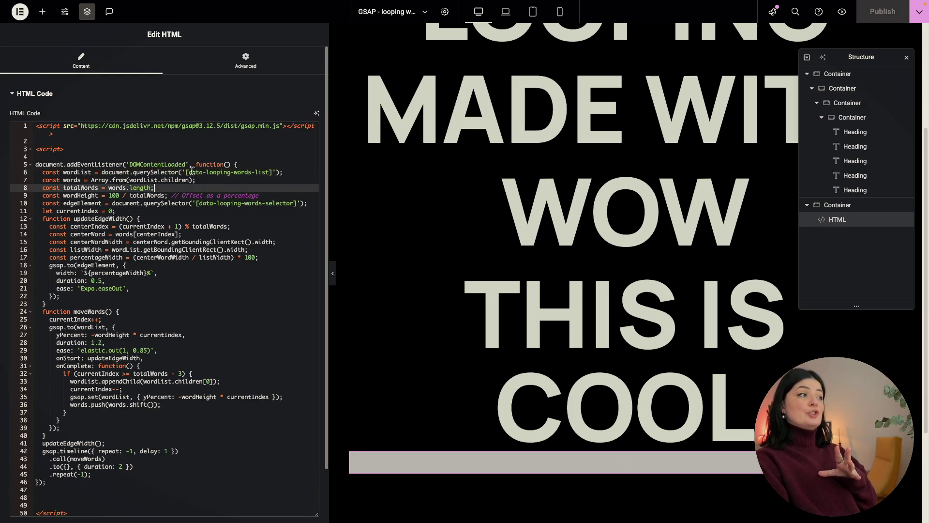
pyautogui.moveTo(186, 172); pyautogui.dragTo(269, 172)
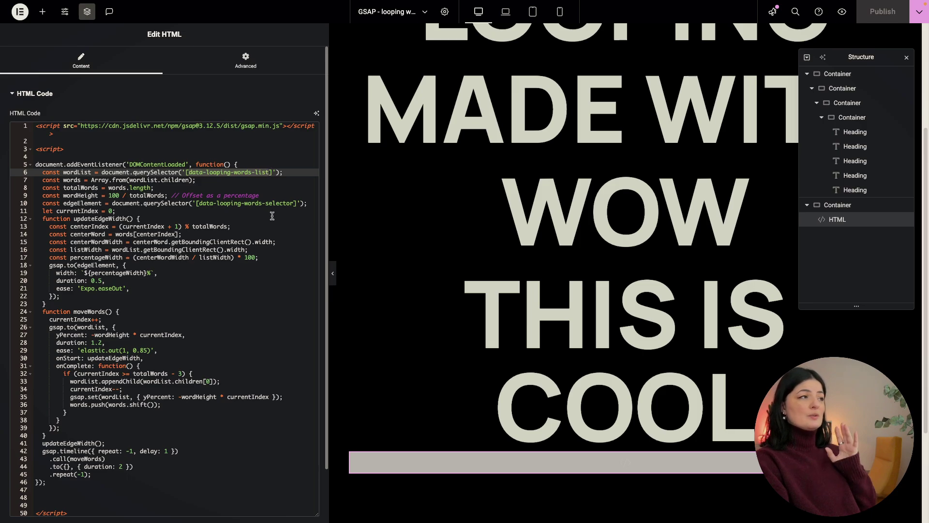
pyautogui.click(189, 173)
pyautogui.moveTo(193, 174); pyautogui.dragTo(267, 172)
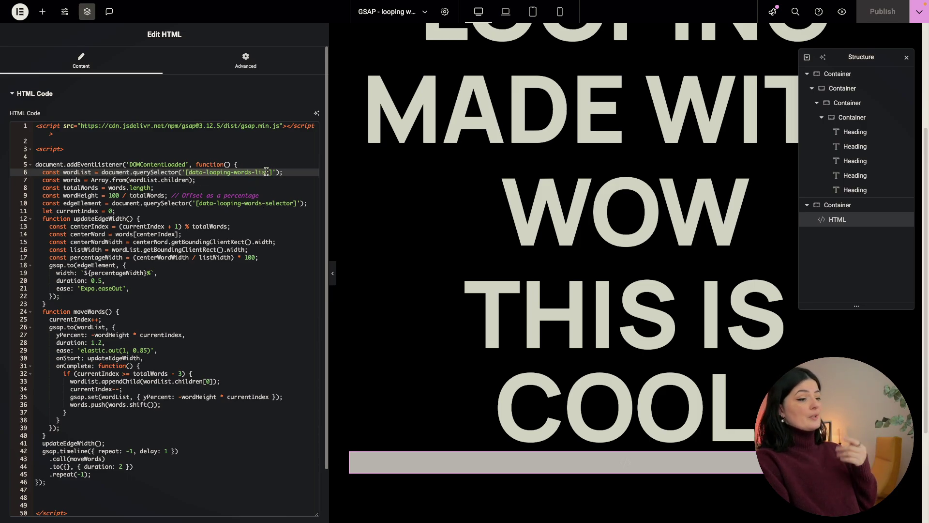
pyautogui.click(269, 226)
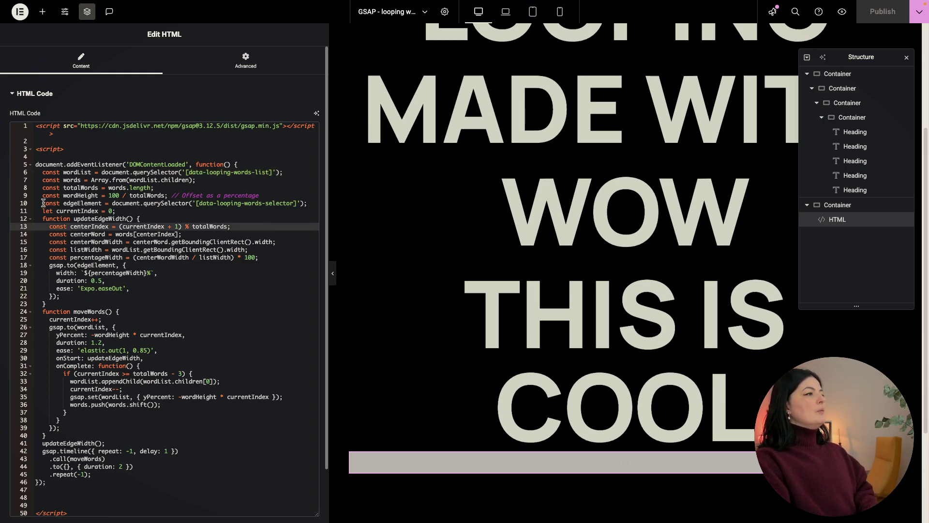
pyautogui.moveTo(43, 203); pyautogui.dragTo(309, 201)
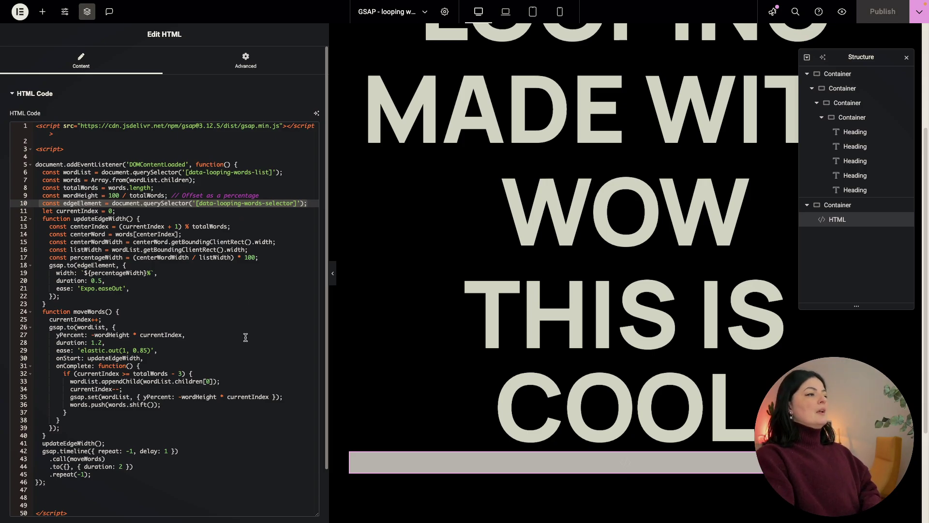
pyautogui.scroll(-1, 245, 337)
pyautogui.scroll(-1, 246, 337)
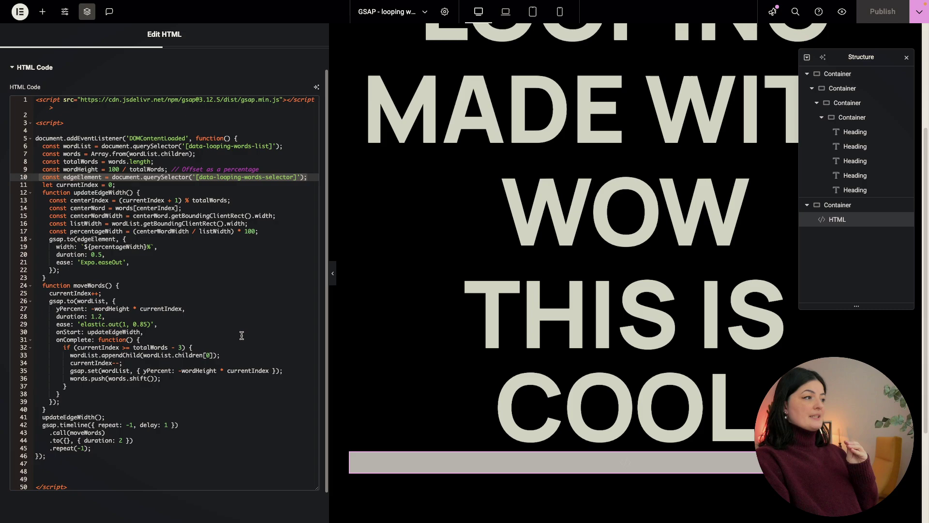
pyautogui.click(180, 324)
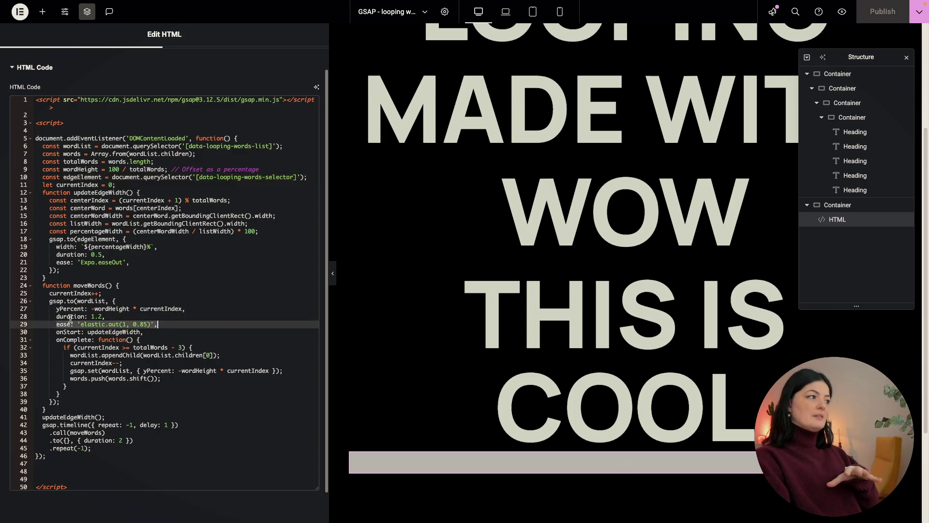
pyautogui.moveTo(55, 317); pyautogui.dragTo(126, 318)
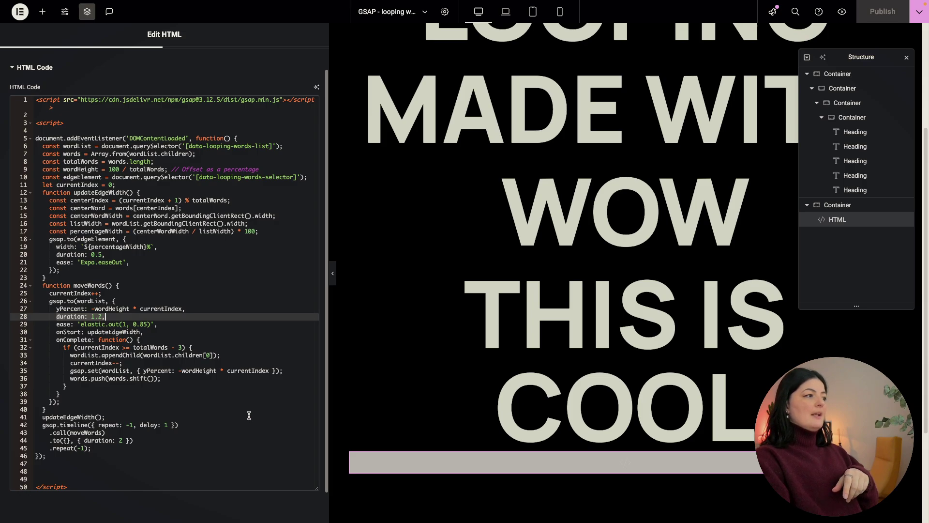
pyautogui.scroll(-1, 249, 415)
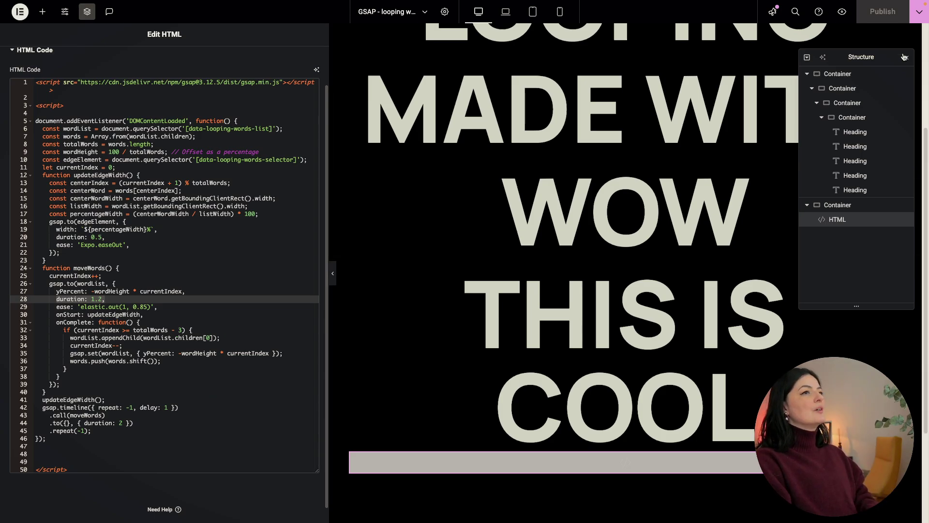
# Step: Preview the page, then select the top container in the structure tree
pyautogui.click(843, 13)
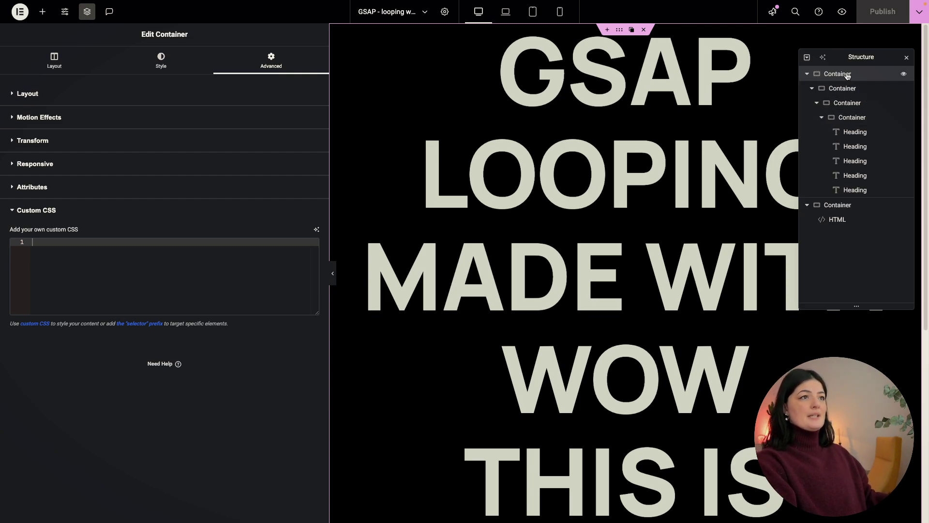
pyautogui.click(807, 74)
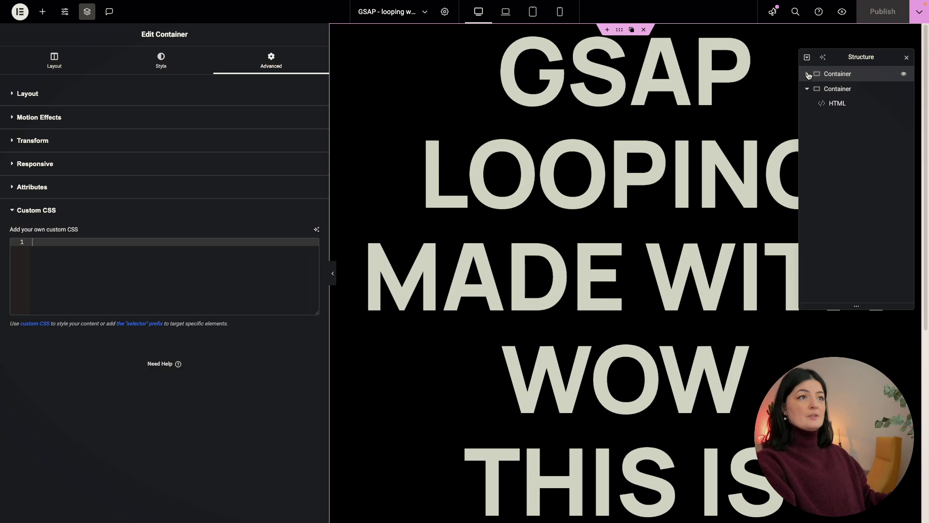
pyautogui.click(837, 87)
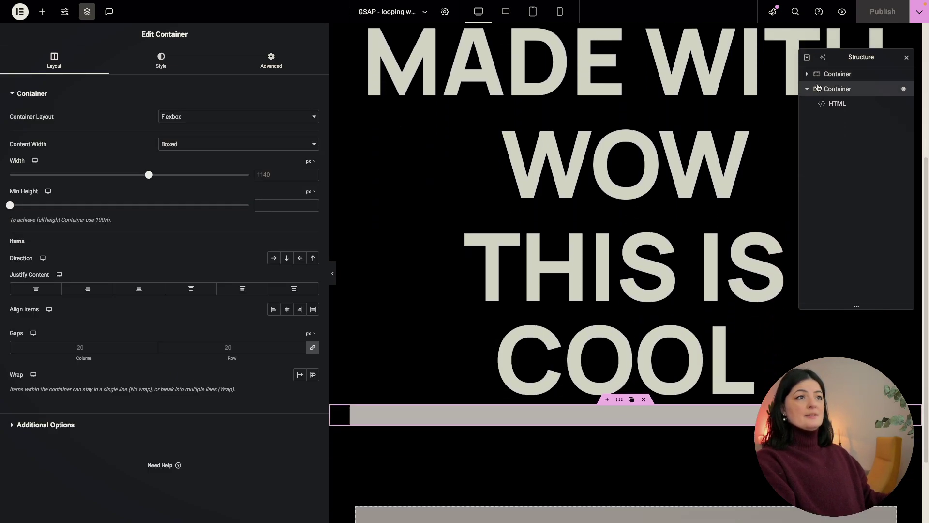
pyautogui.click(807, 89)
pyautogui.click(843, 75)
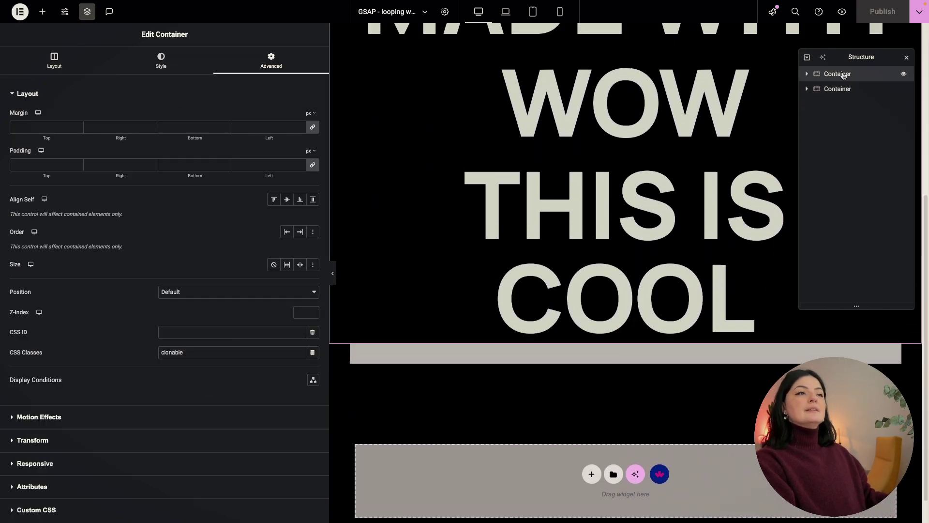
pyautogui.click(808, 74)
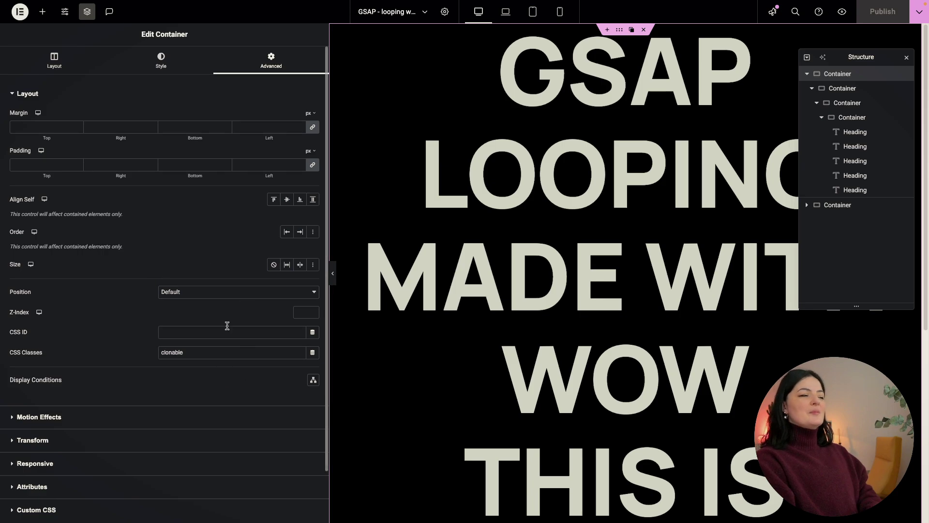
# Step: Paste the looping-words CSS into the top container's Custom CSS, changing .cloneable to .clonable
pyautogui.scroll(-2, 199, 436)
pyautogui.click(66, 457)
pyautogui.click(65, 257)
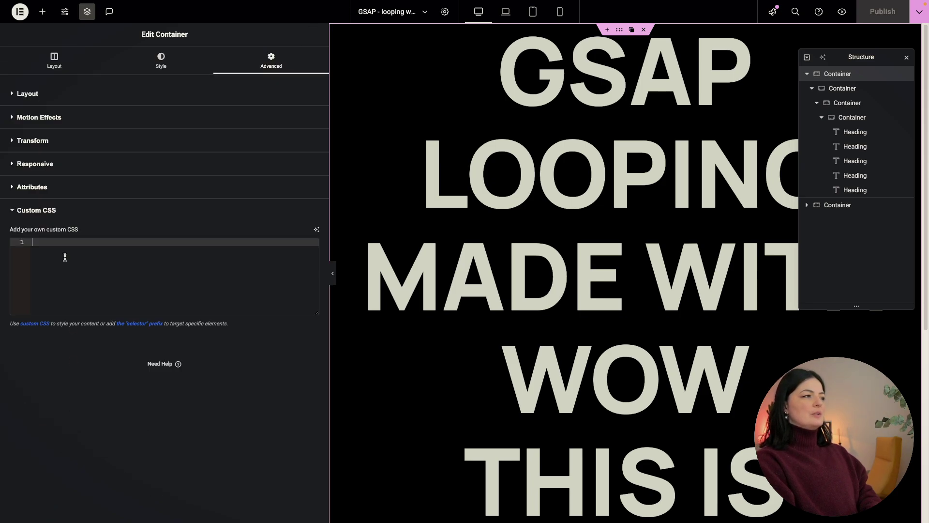
pyautogui.hotkey('ctrl', 'v')
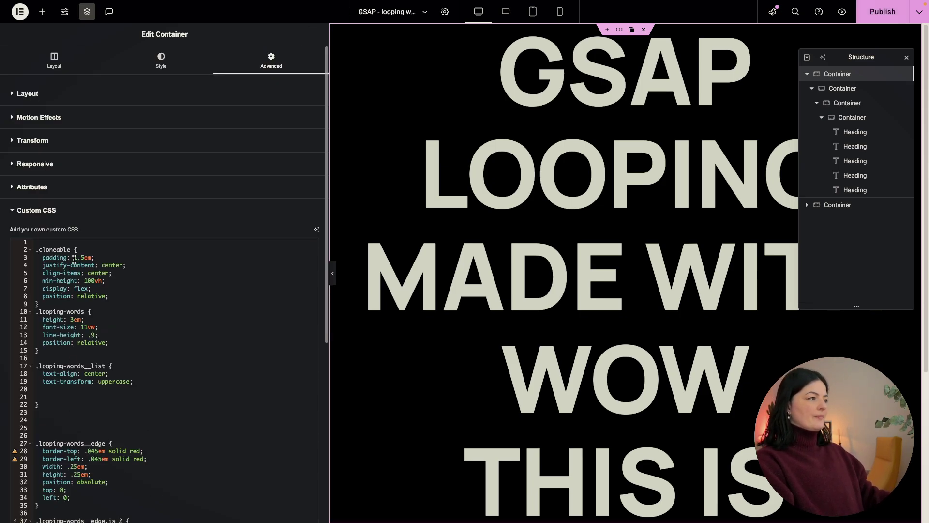
pyautogui.click(70, 249)
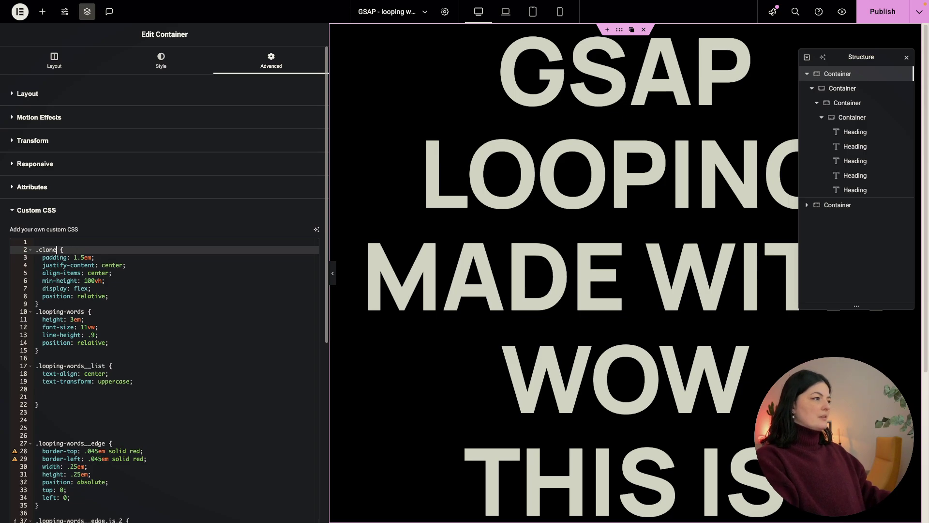
pyautogui.write('able')
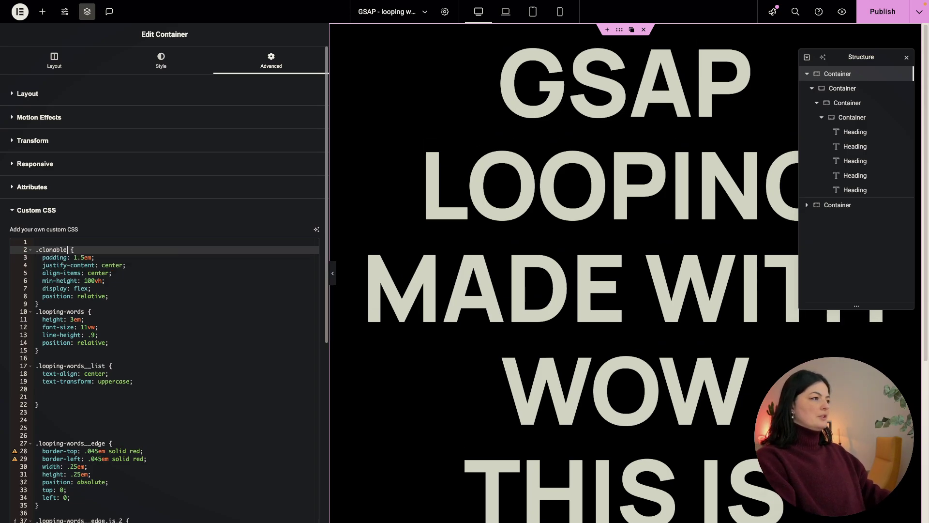
pyautogui.scroll(-2, 190, 353)
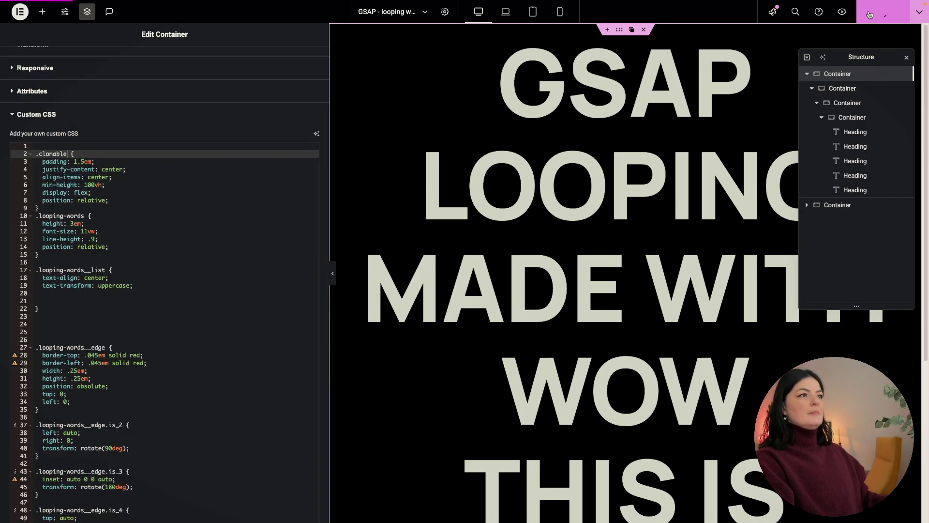
pyautogui.click(843, 12)
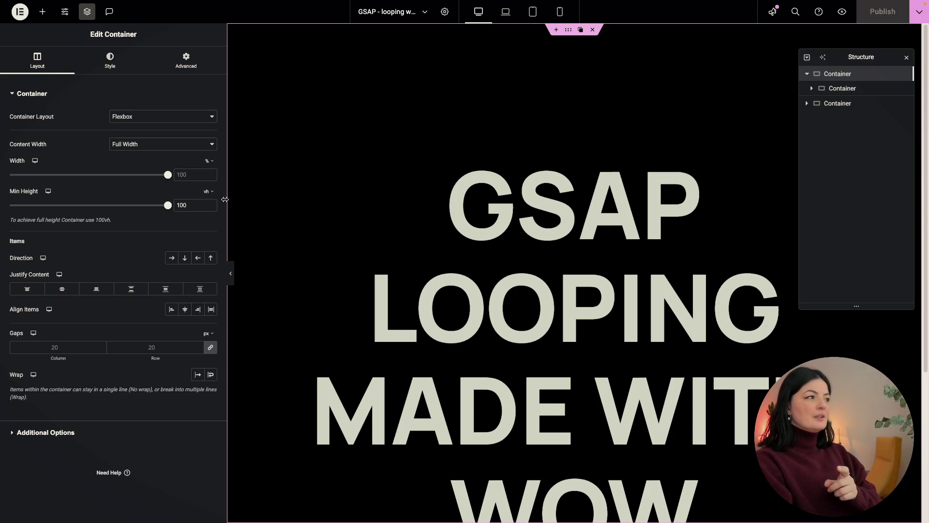
# Step: Clear the top container's minimum height, publish, and select the inner headings container
pyautogui.press('BackSpace')
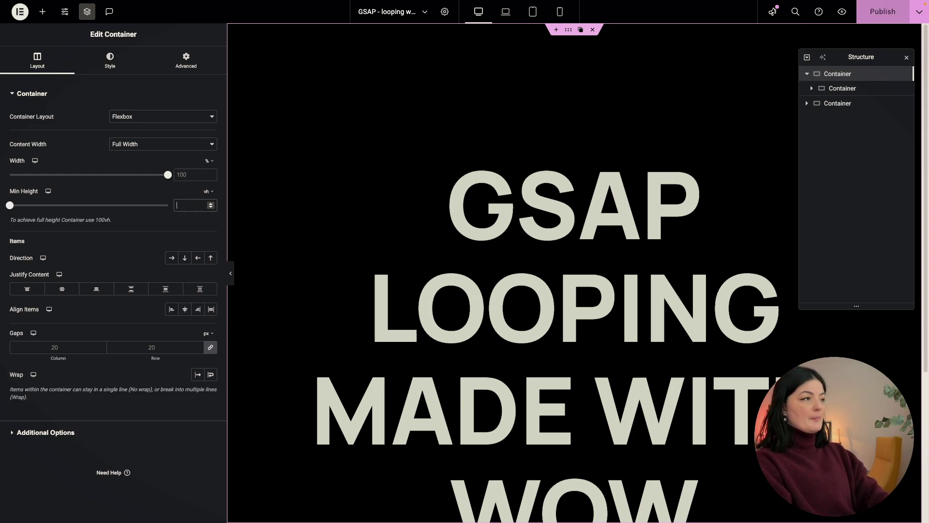
pyautogui.click(874, 17)
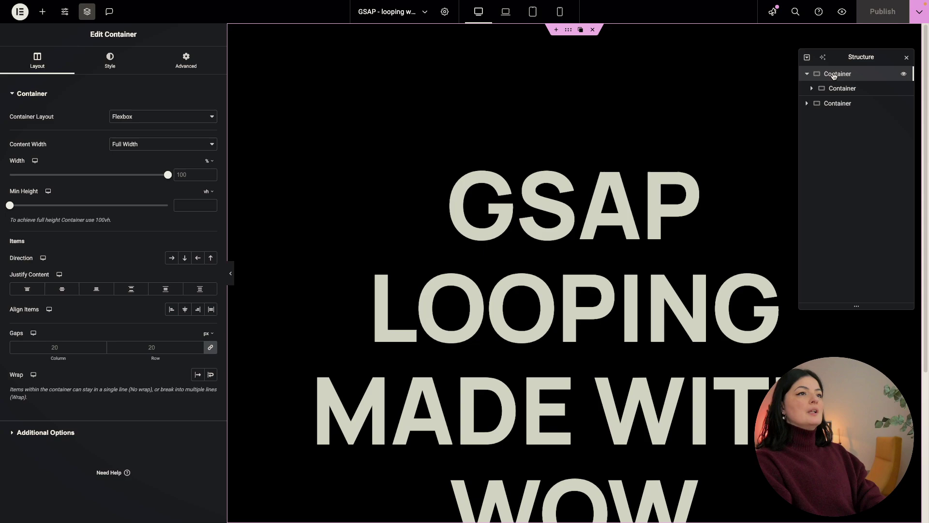
pyautogui.click(813, 90)
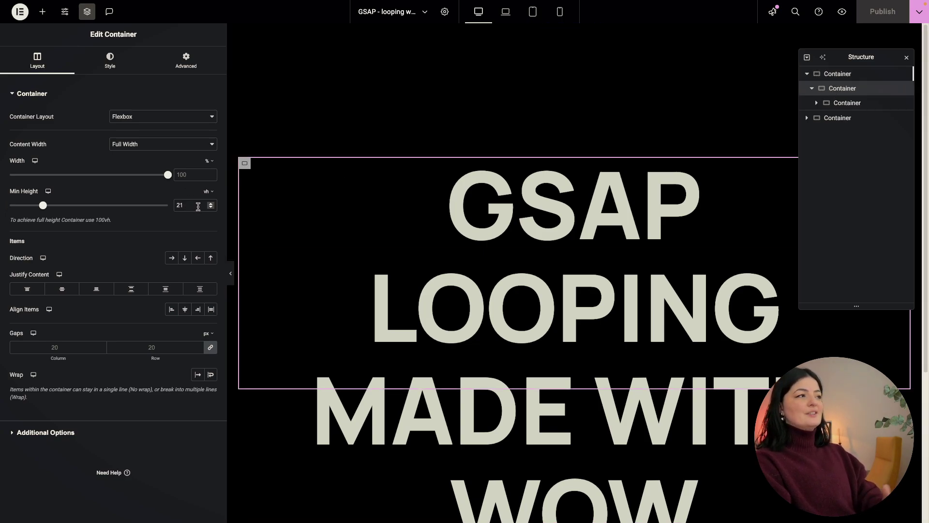
pyautogui.click(850, 103)
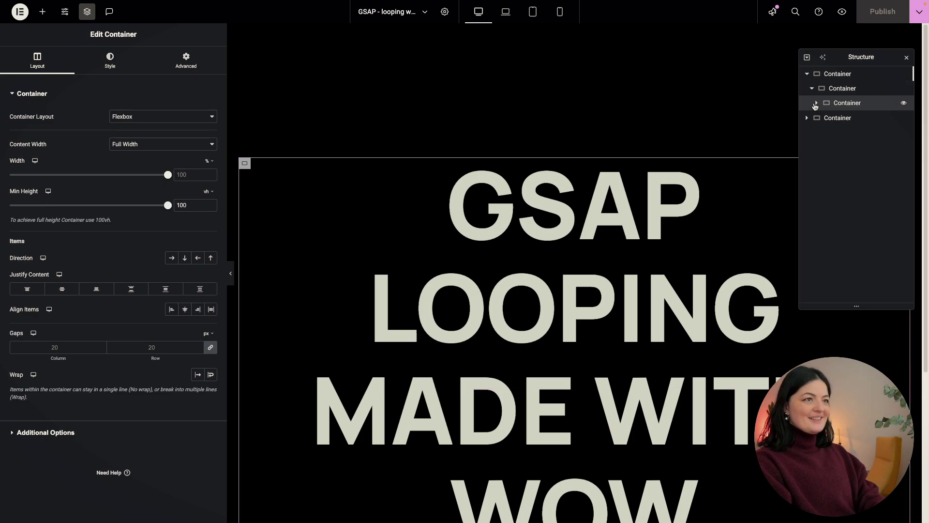
# Step: Set the inner container's minimum height to 60 vh and save the page
pyautogui.click(816, 103)
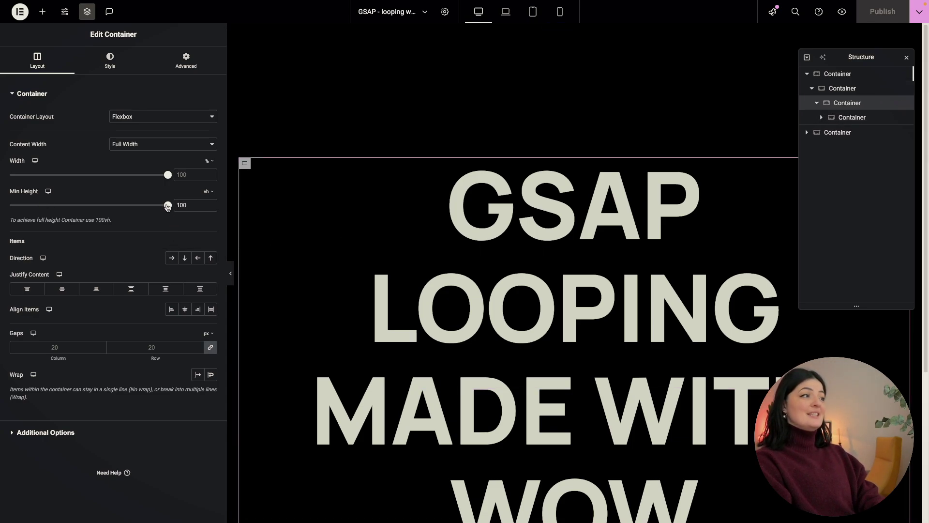
pyautogui.moveTo(167, 207); pyautogui.dragTo(89, 202)
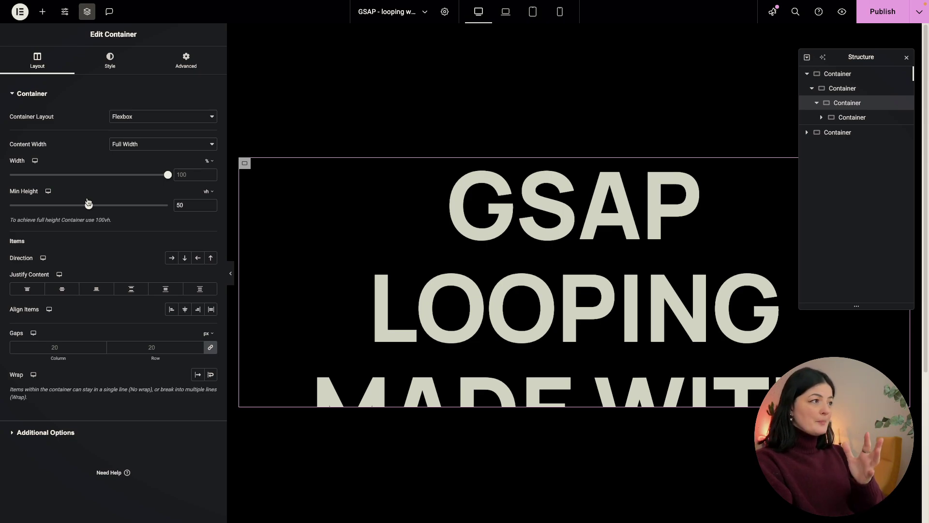
pyautogui.moveTo(89, 203); pyautogui.dragTo(104, 205)
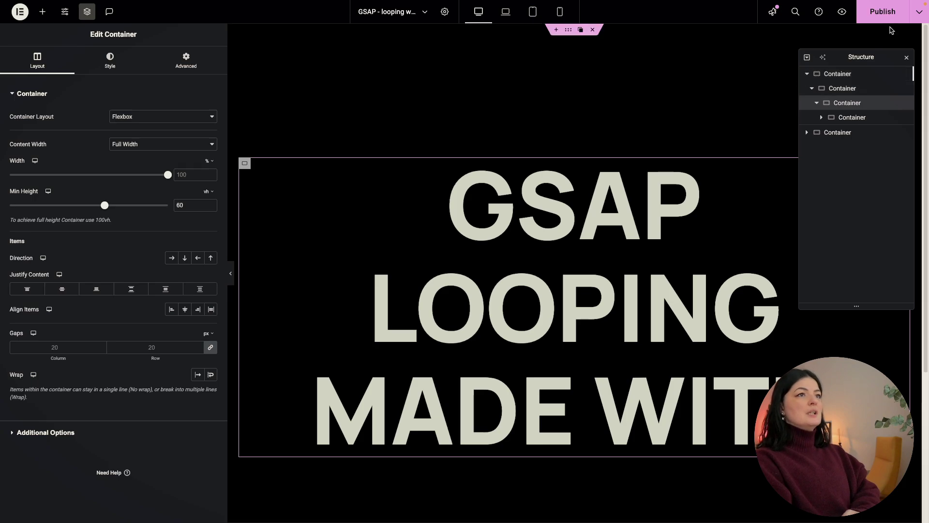
pyautogui.hotkey('ctrl', 's')
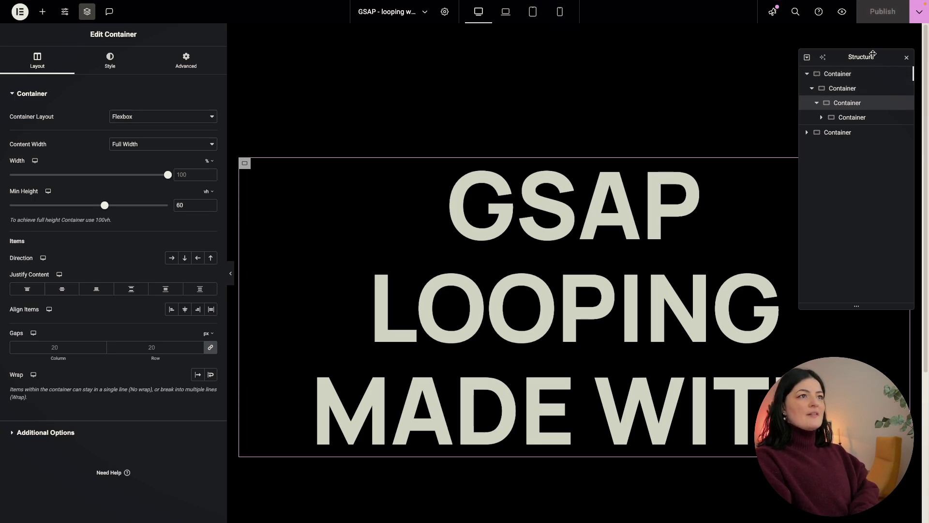
# Step: Preview the page to watch GSAP, LOOPING, MADE WITH and VERY COOL cycle, then switch preview tabs
pyautogui.click(842, 11)
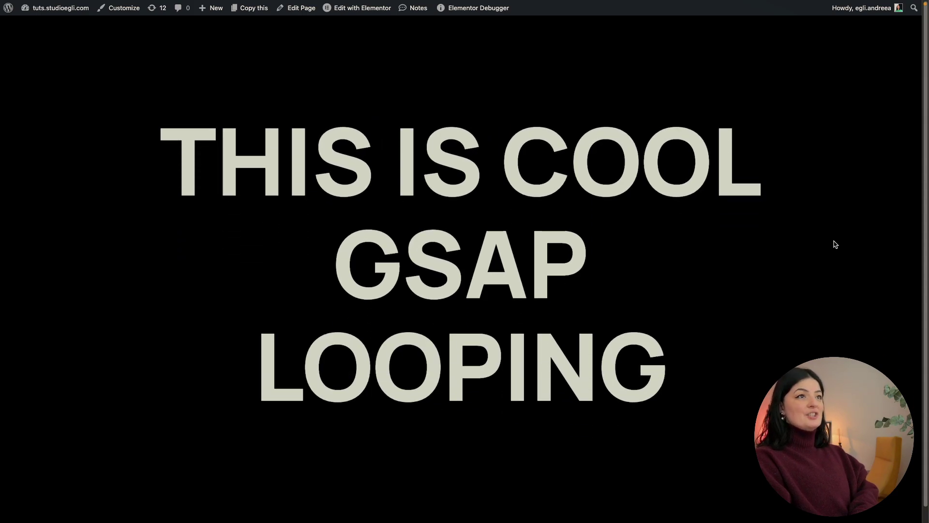
pyautogui.moveTo(1, 334)
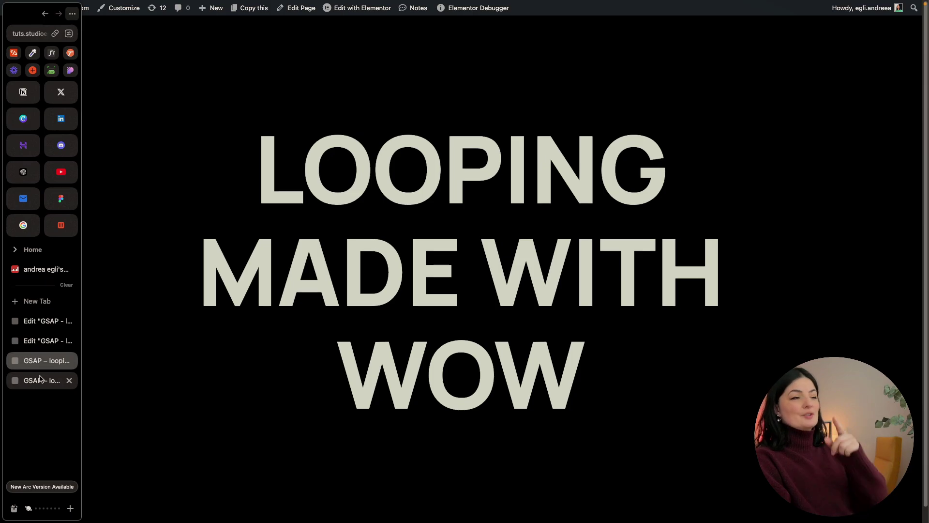
pyautogui.click(40, 380)
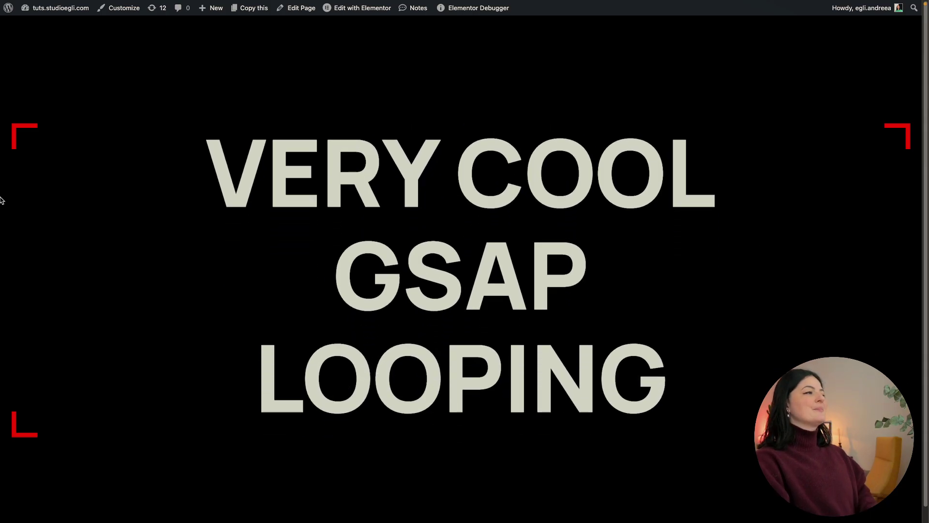
# Step: Return to the Elementor editor tab and move it below the other editor tab
pyautogui.moveTo(2, 199)
pyautogui.click(41, 330)
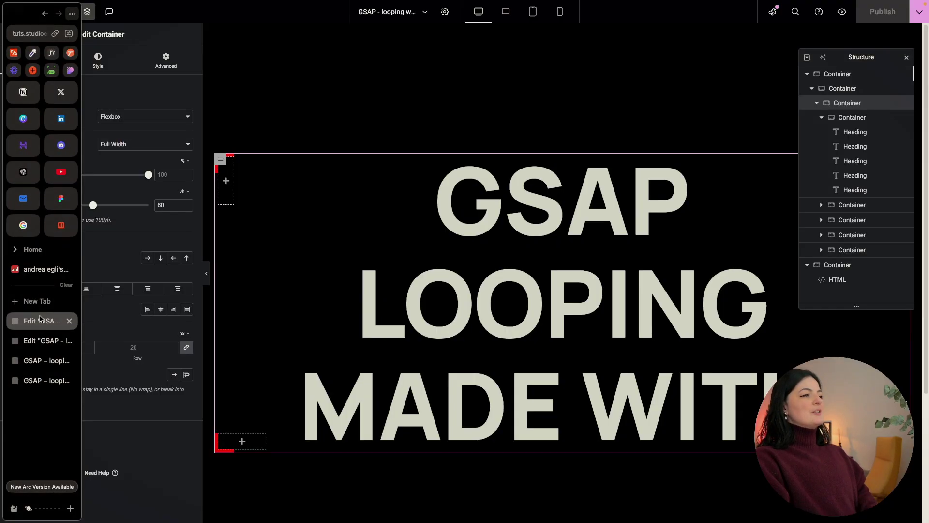
pyautogui.moveTo(42, 320); pyautogui.dragTo(43, 339)
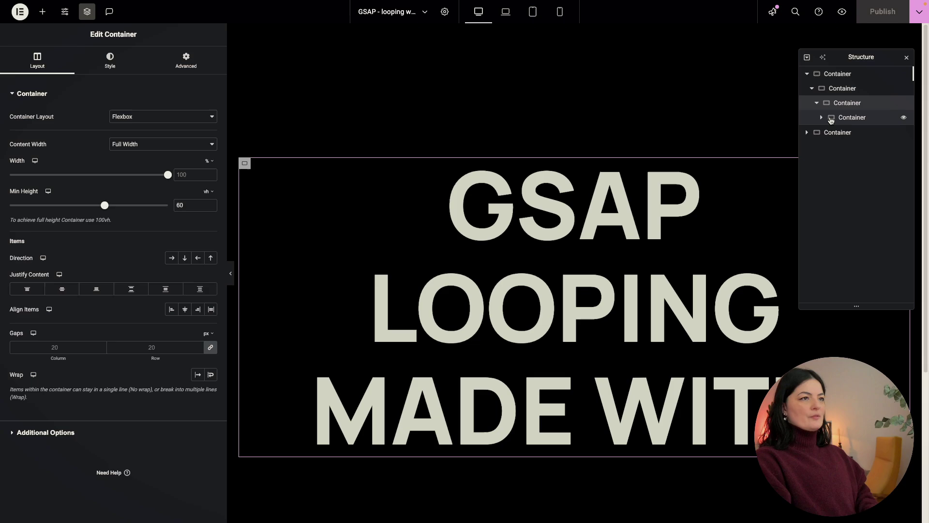
# Step: Change the HTML widget's ease on line 29 to elastic.out(1, 0.45) and update the page
pyautogui.click(807, 134)
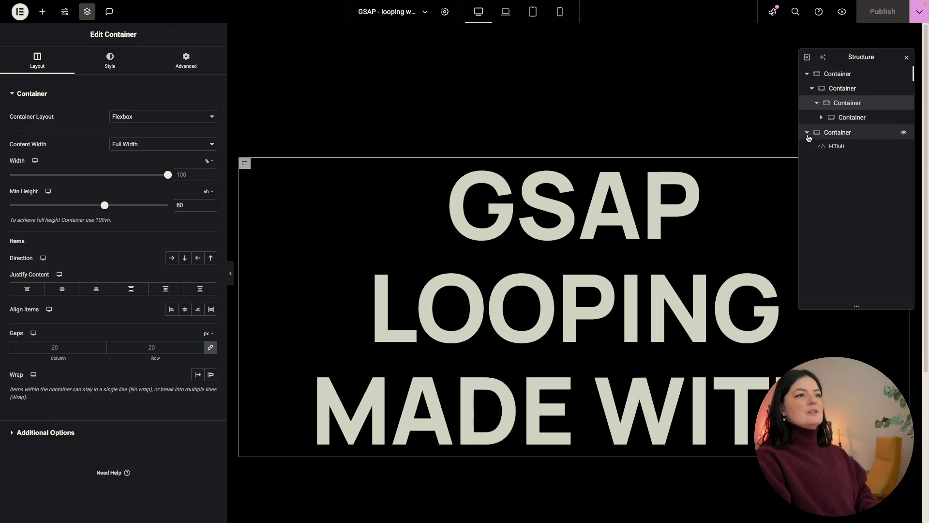
pyautogui.click(836, 150)
pyautogui.scroll(-2, 178, 409)
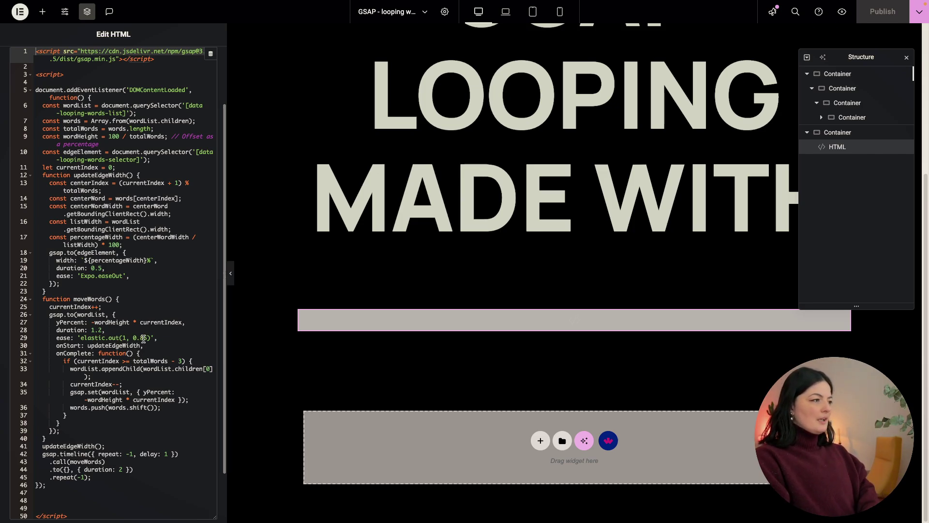
pyautogui.click(143, 338)
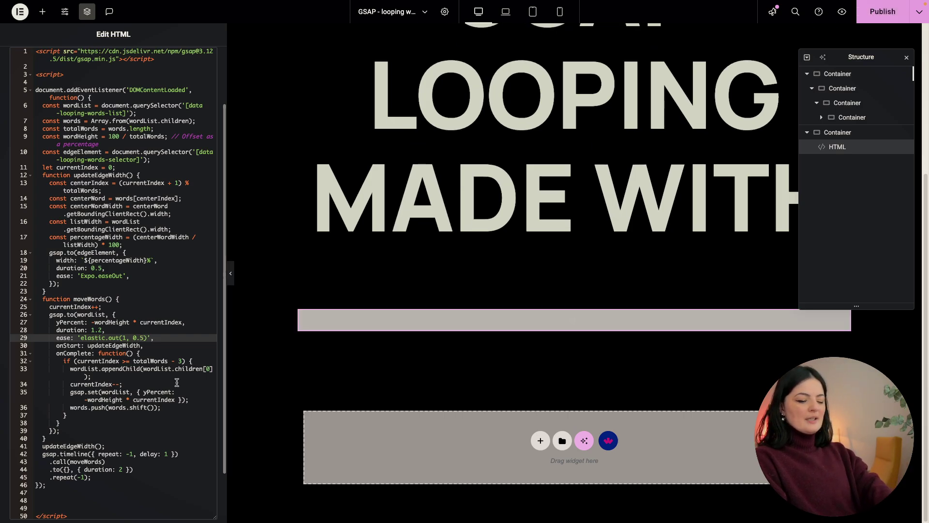
pyautogui.write('4')
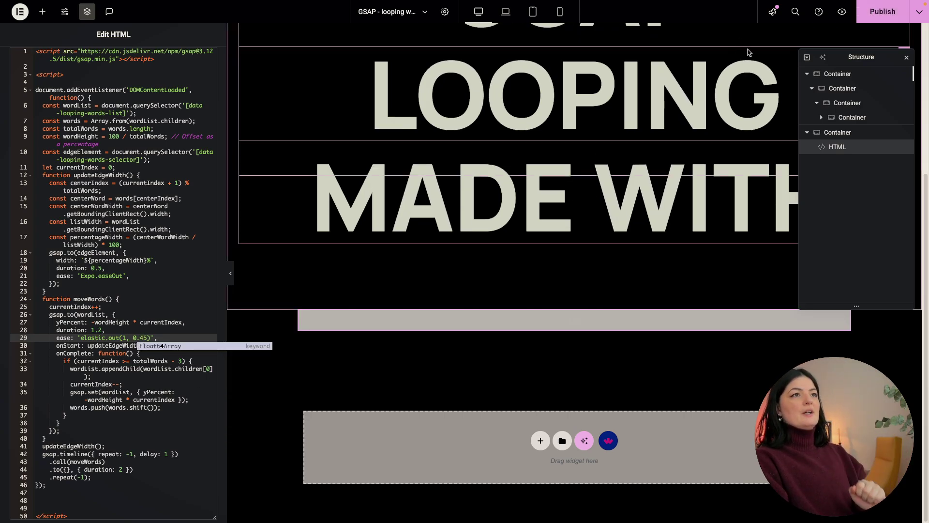
pyautogui.click(891, 12)
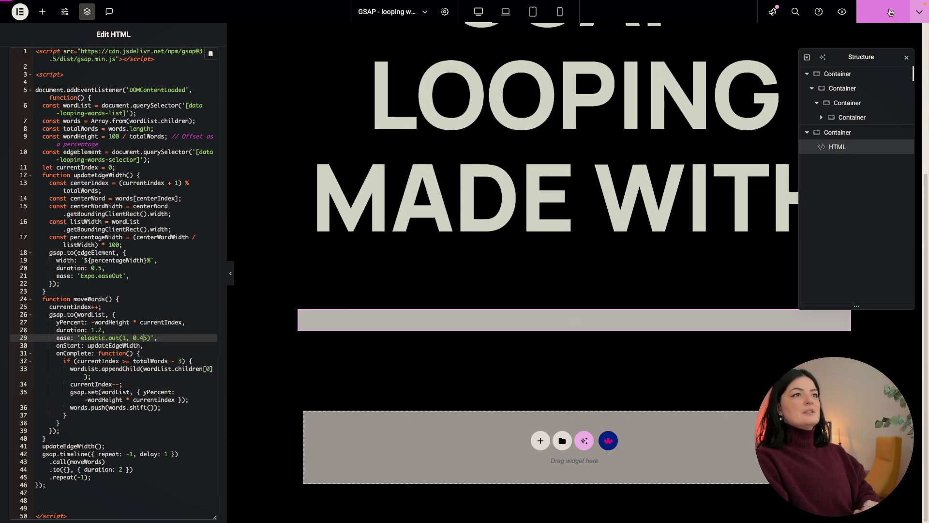
# Step: Preview the headline loop with the new elastic ease, then return to the Elementor editor
pyautogui.click(843, 12)
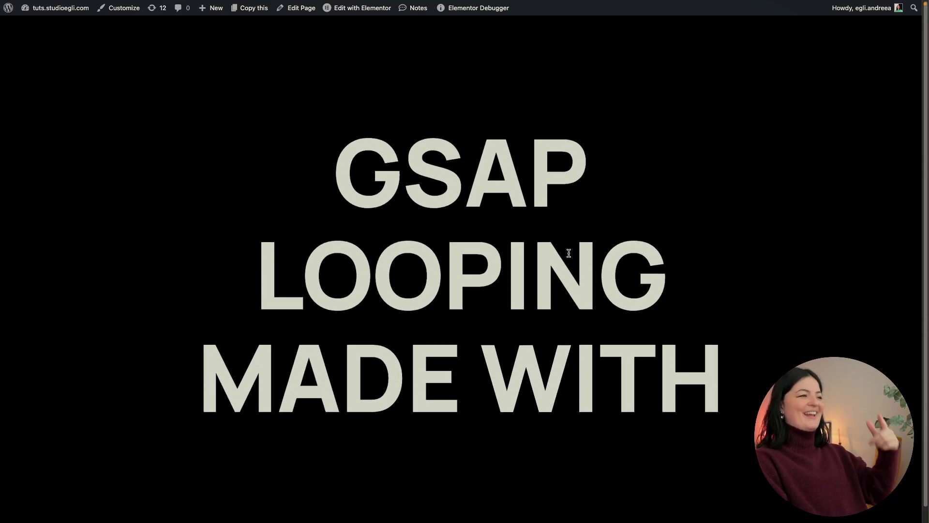
pyautogui.moveTo(4, 271)
pyautogui.click(31, 342)
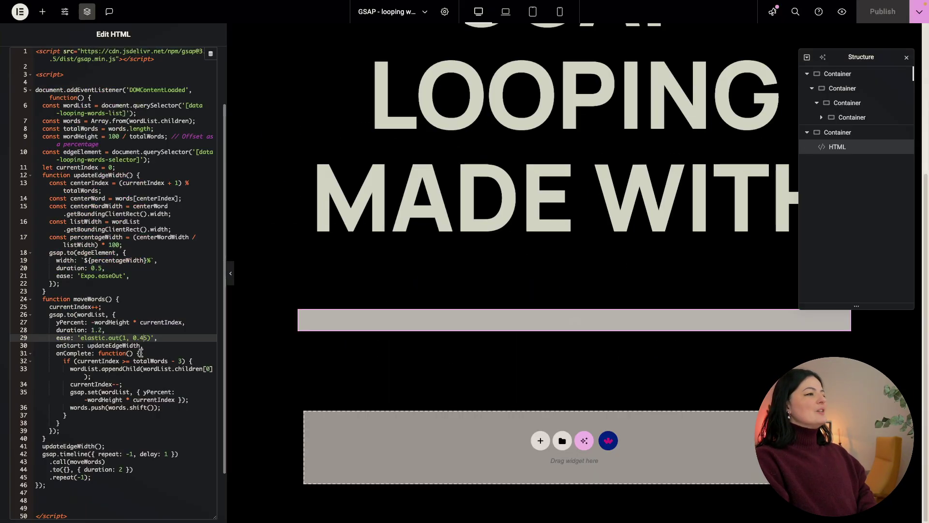
# Step: Change the line 28 word animation duration to 0.2 and update the page
pyautogui.click(95, 331)
pyautogui.press('BackSpace')
pyautogui.write('0')
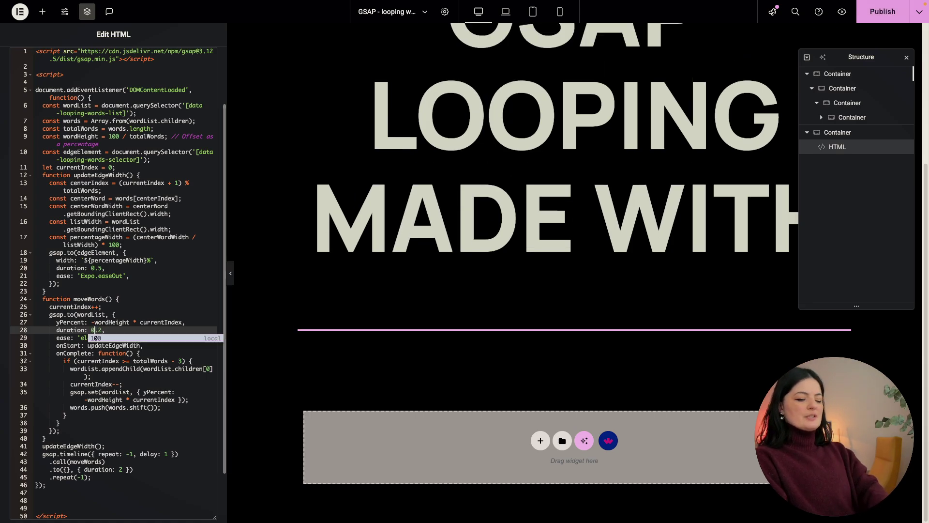
pyautogui.click(841, 15)
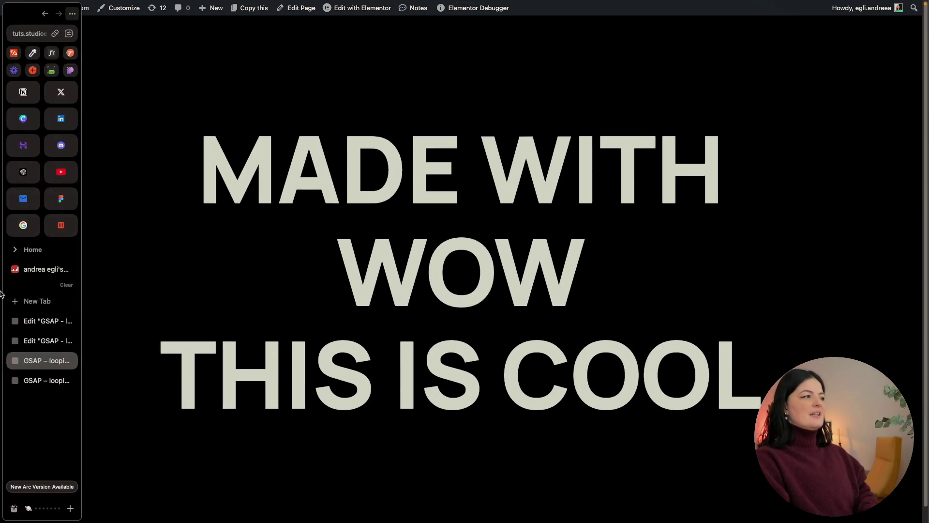
# Step: Back in the editor, set the duration to 1.5 and save the script
pyautogui.click(44, 341)
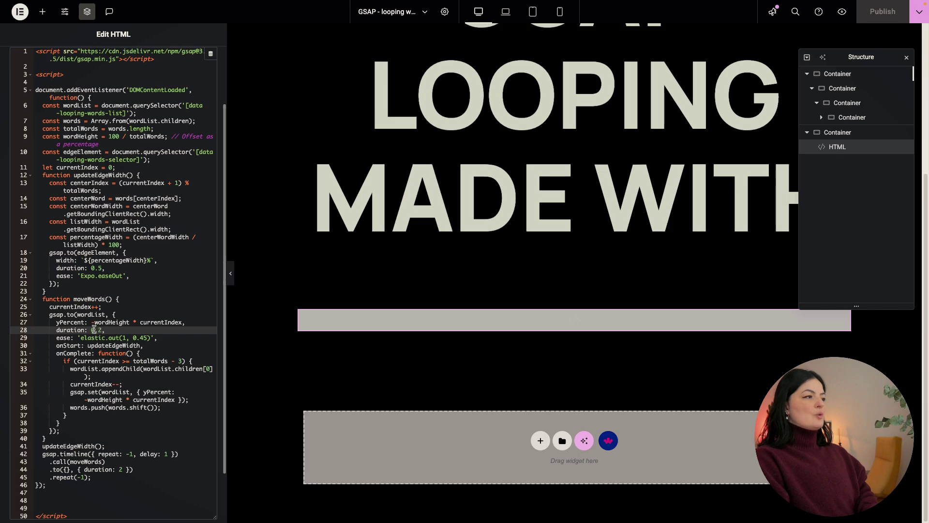
pyautogui.doubleClick(93, 330)
pyautogui.write('1')
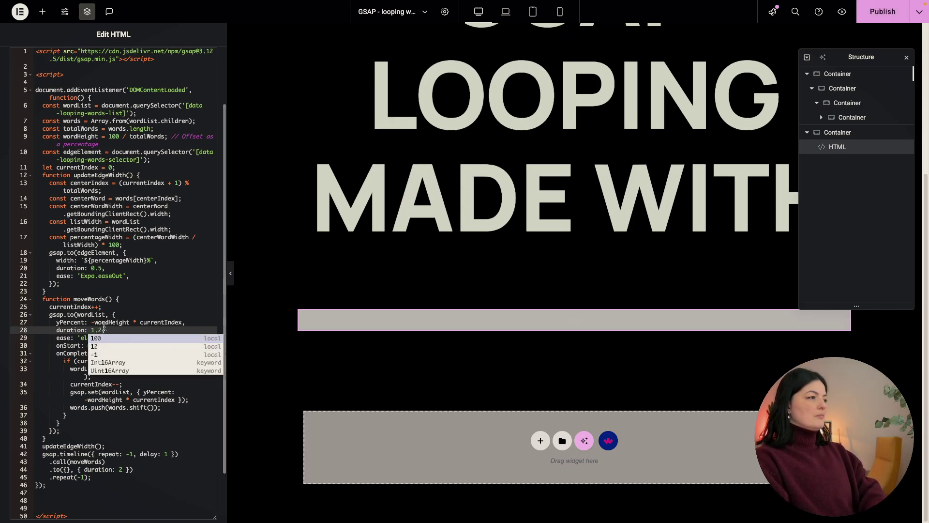
pyautogui.click(119, 333)
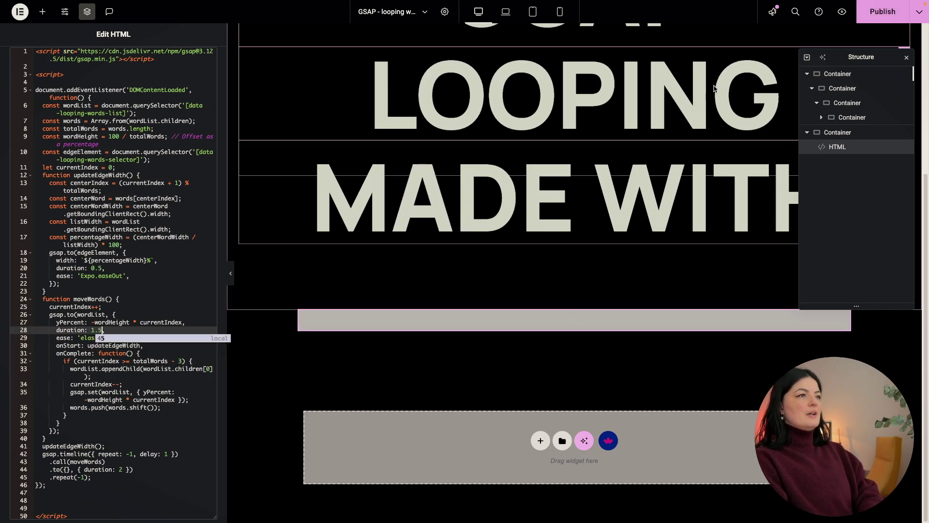
pyautogui.click(576, 97)
# Step: Preview the page to watch the headlines loop at the 1.5-second duration
pyautogui.click(842, 12)
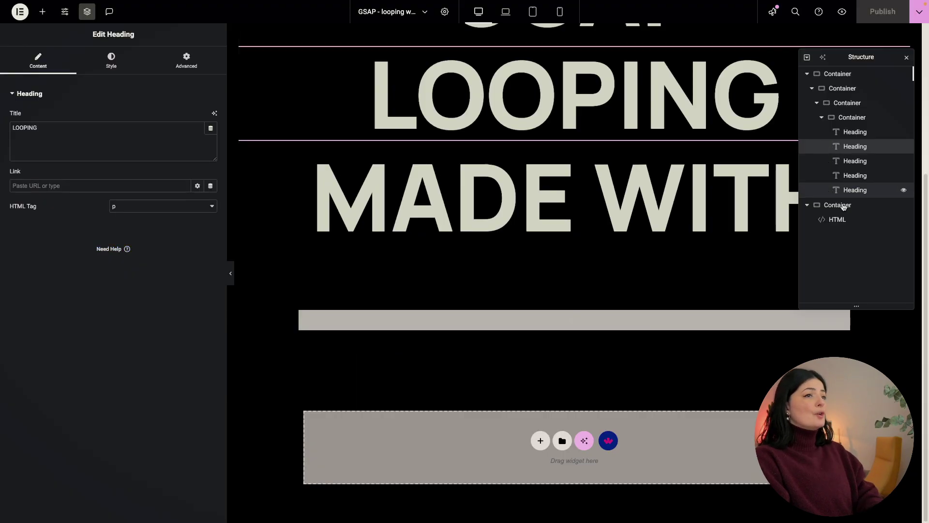
# Step: In the HTML widget script, set duration 1.2 and ease elastic.out(1, 0.85), then update
pyautogui.click(841, 220)
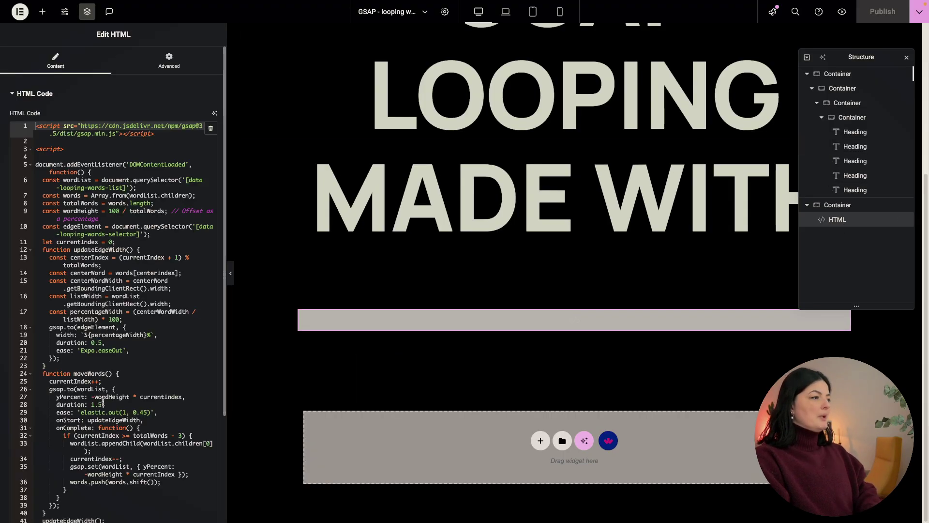
pyautogui.press('BackSpace')
pyautogui.write('2')
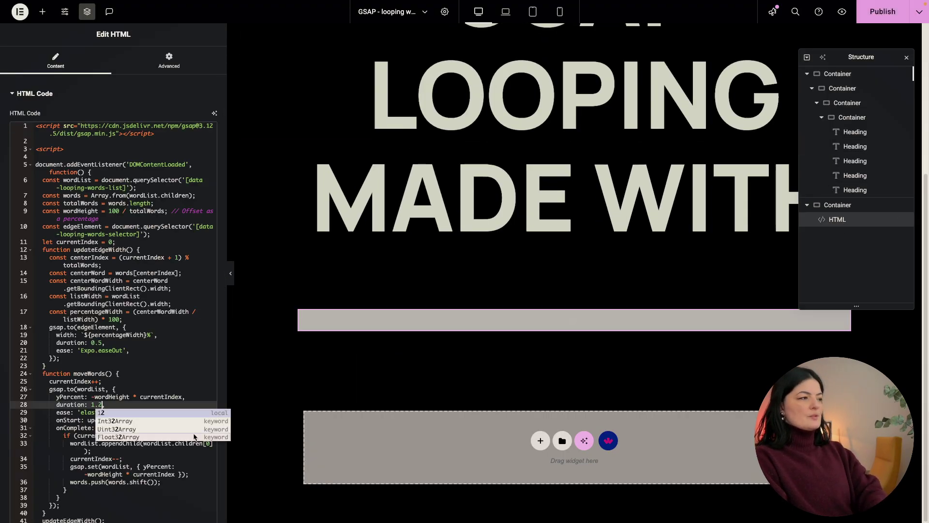
pyautogui.press('Escape')
pyautogui.press('Up')
pyautogui.press('Up')
pyautogui.press('Up')
pyautogui.press('Up')
pyautogui.press('Up')
pyautogui.click(143, 412)
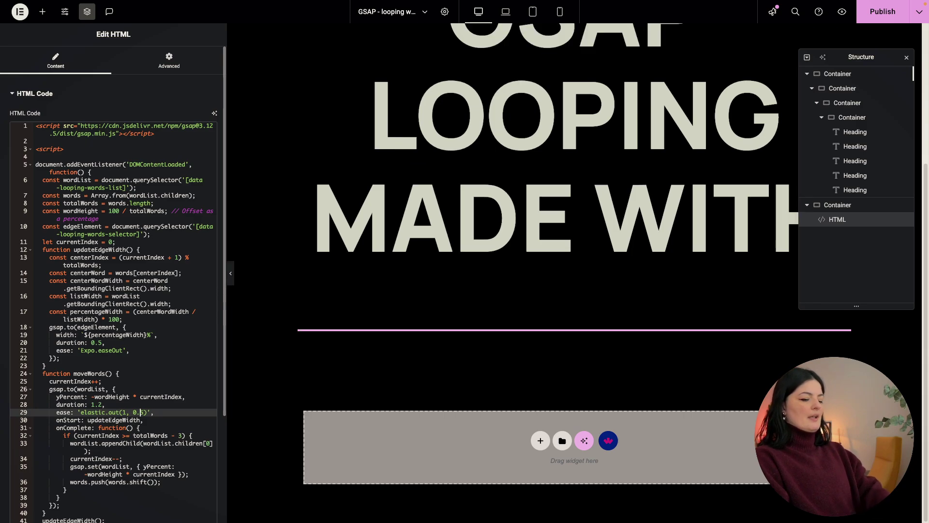
pyautogui.press('BackSpace')
pyautogui.write('8')
pyautogui.click(871, 14)
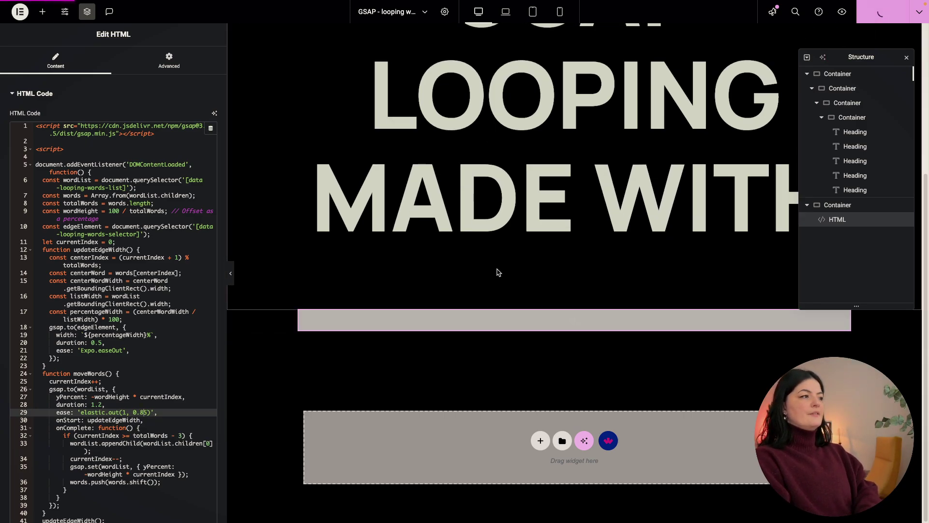
pyautogui.scroll(-3, 142, 423)
pyautogui.scroll(2, 142, 423)
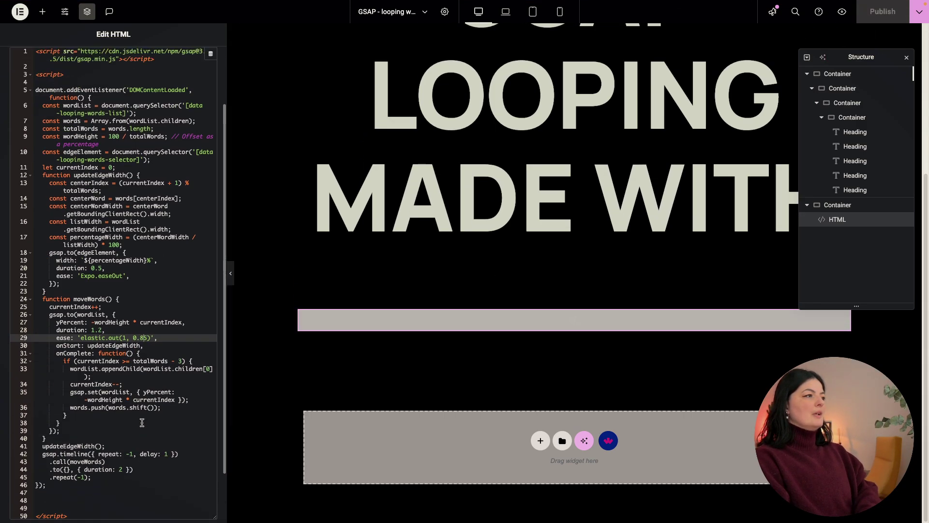
pyautogui.scroll(2, 140, 419)
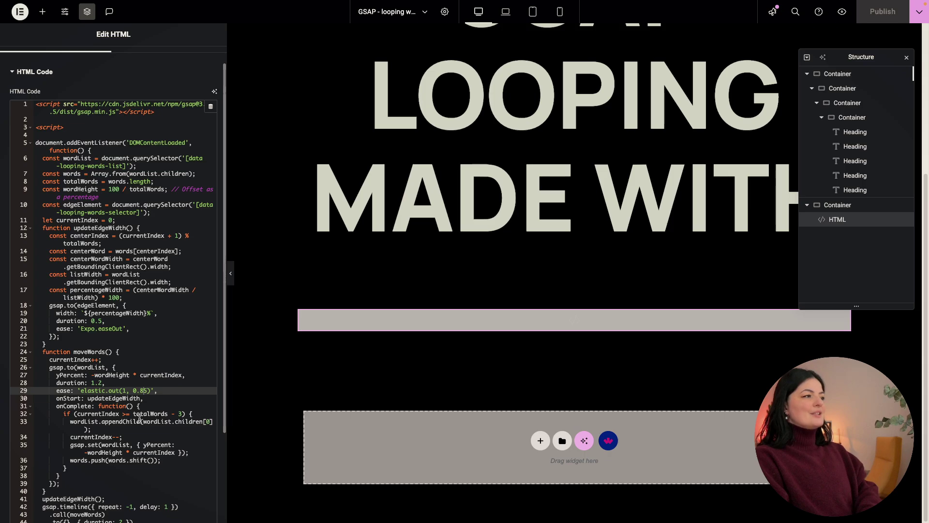